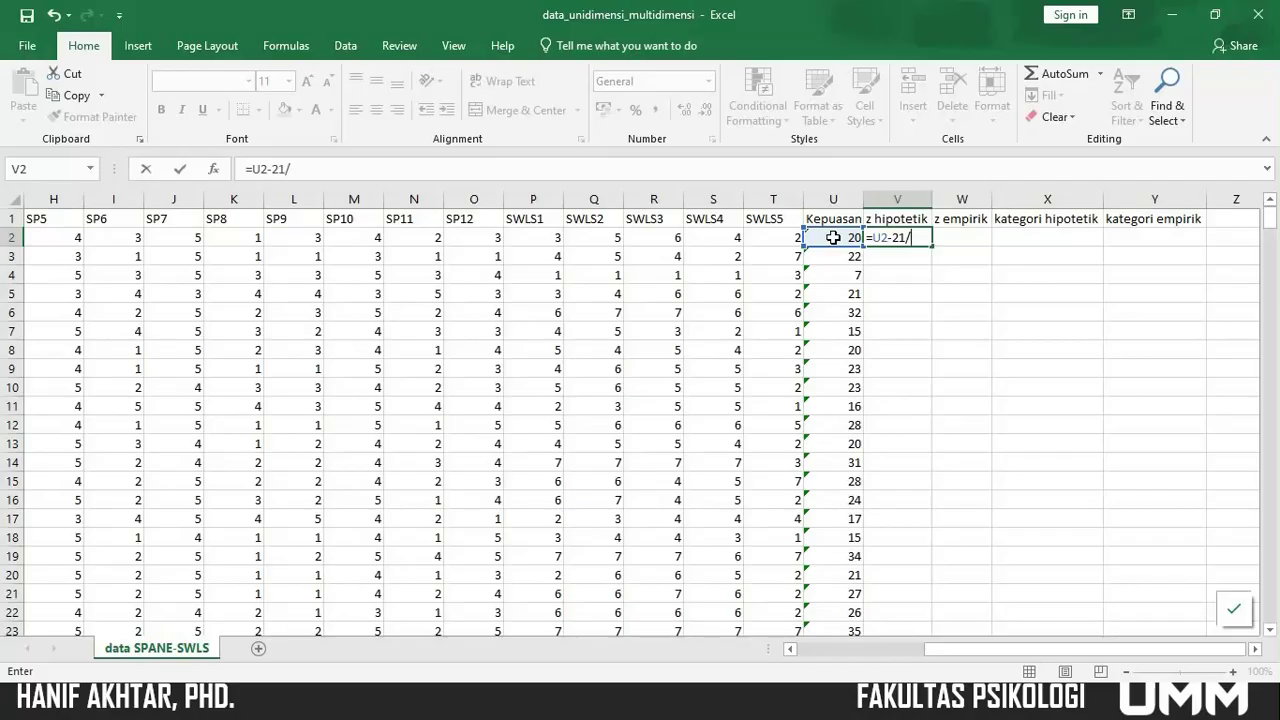
Complete the z hipotetik formula in V2 as =(U2-21)/4.67, with the subtraction in parentheses.
text(4.67)
click(875, 237)
text(()
key(Right)
key(Right)
key(Right)
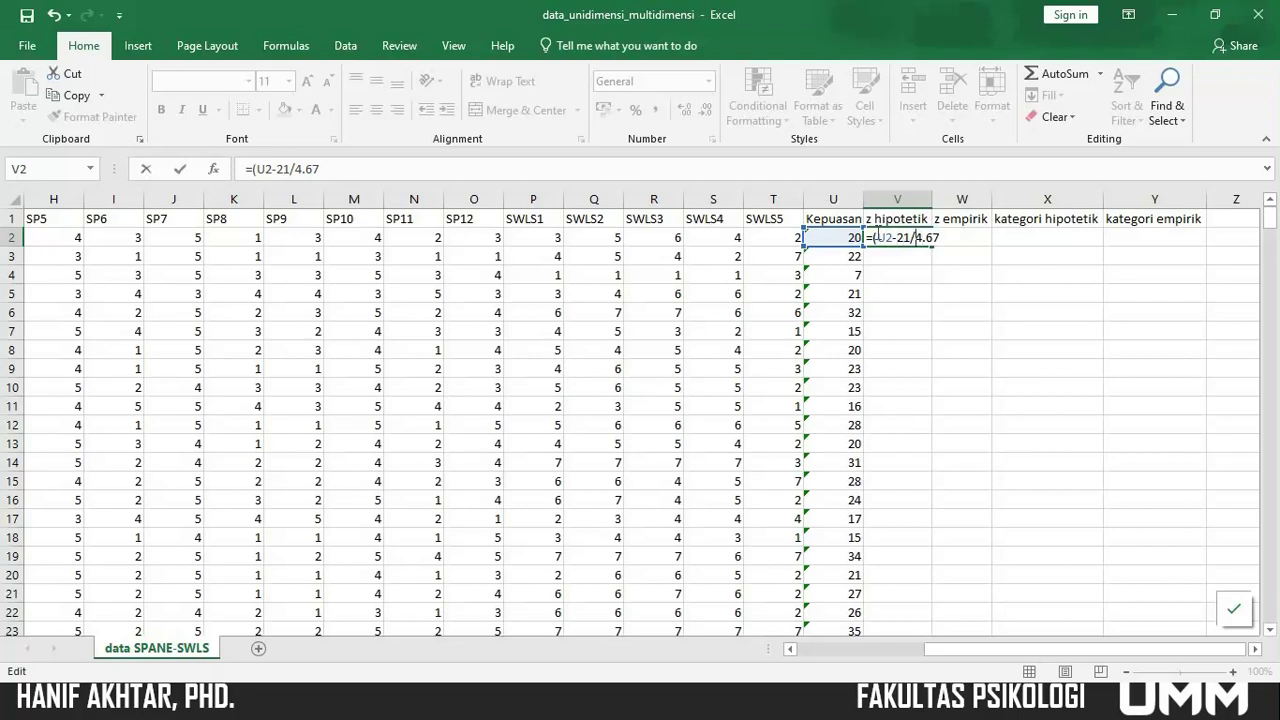
key(Left)
text())
key(ctrl+Return)
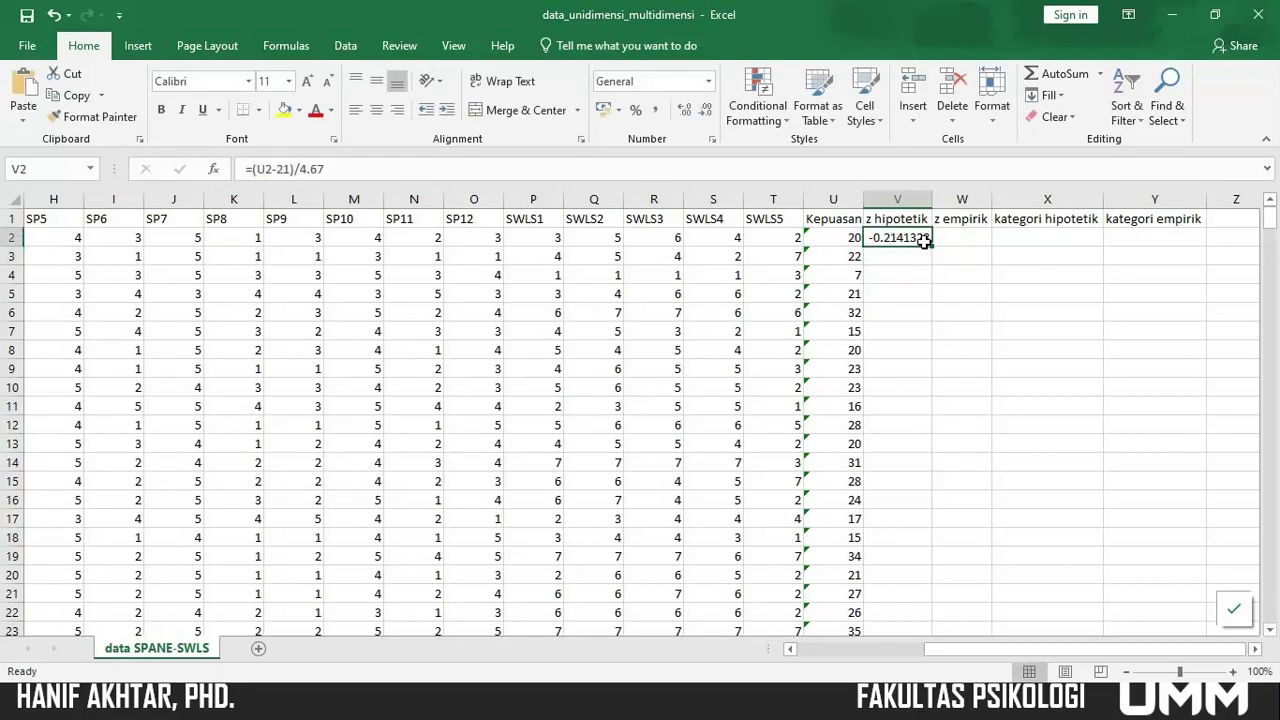
Fill the z hipotetik formula down column V for all data rows and check the formula in several cells.
double_click(929, 246)
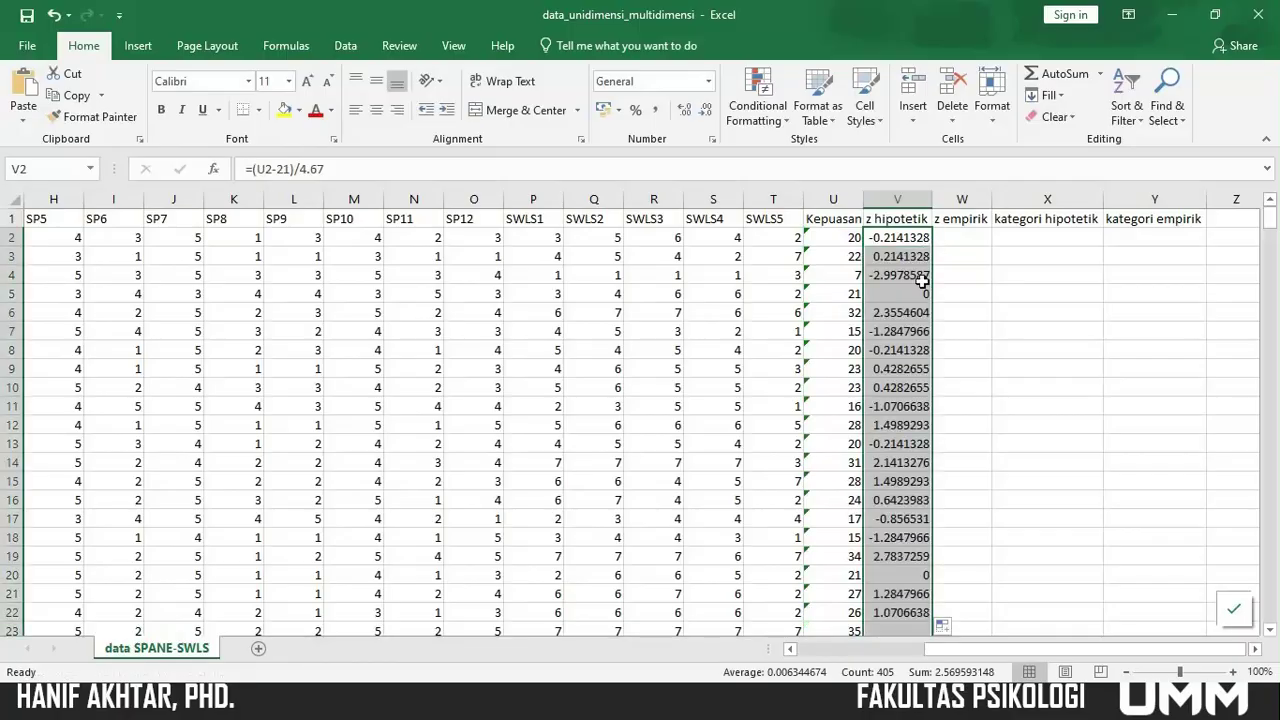
click(917, 347)
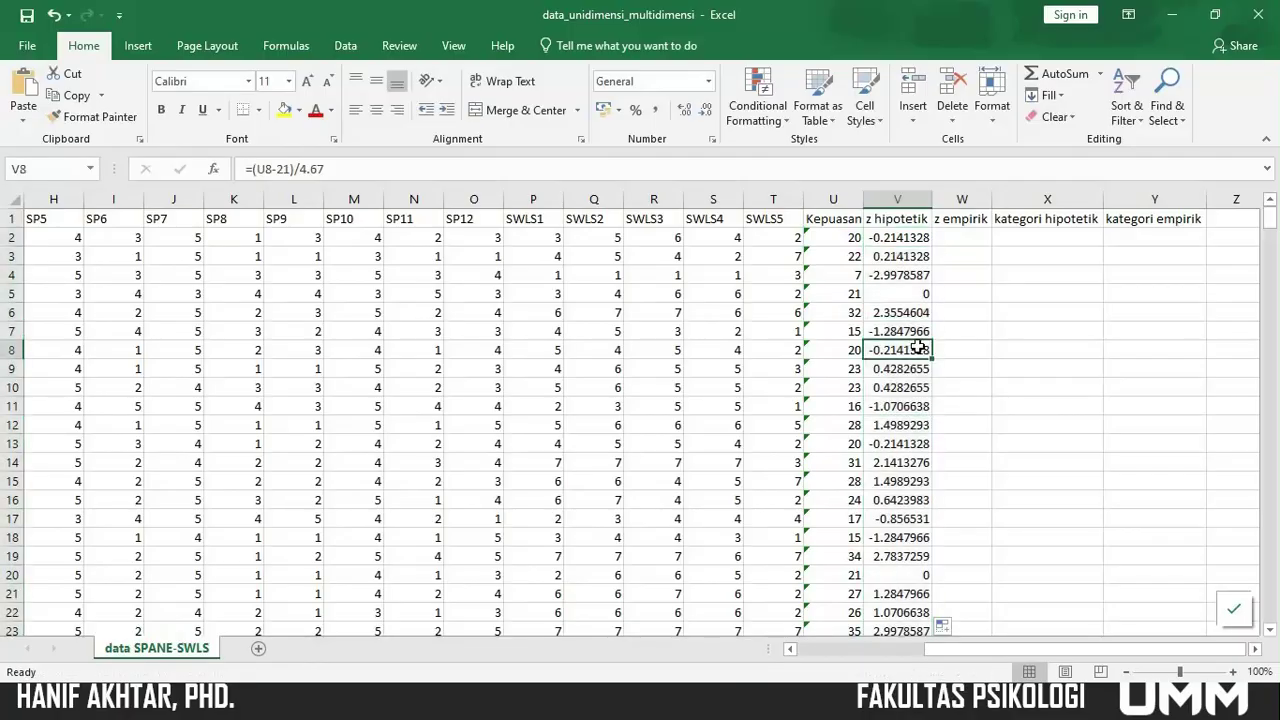
click(893, 258)
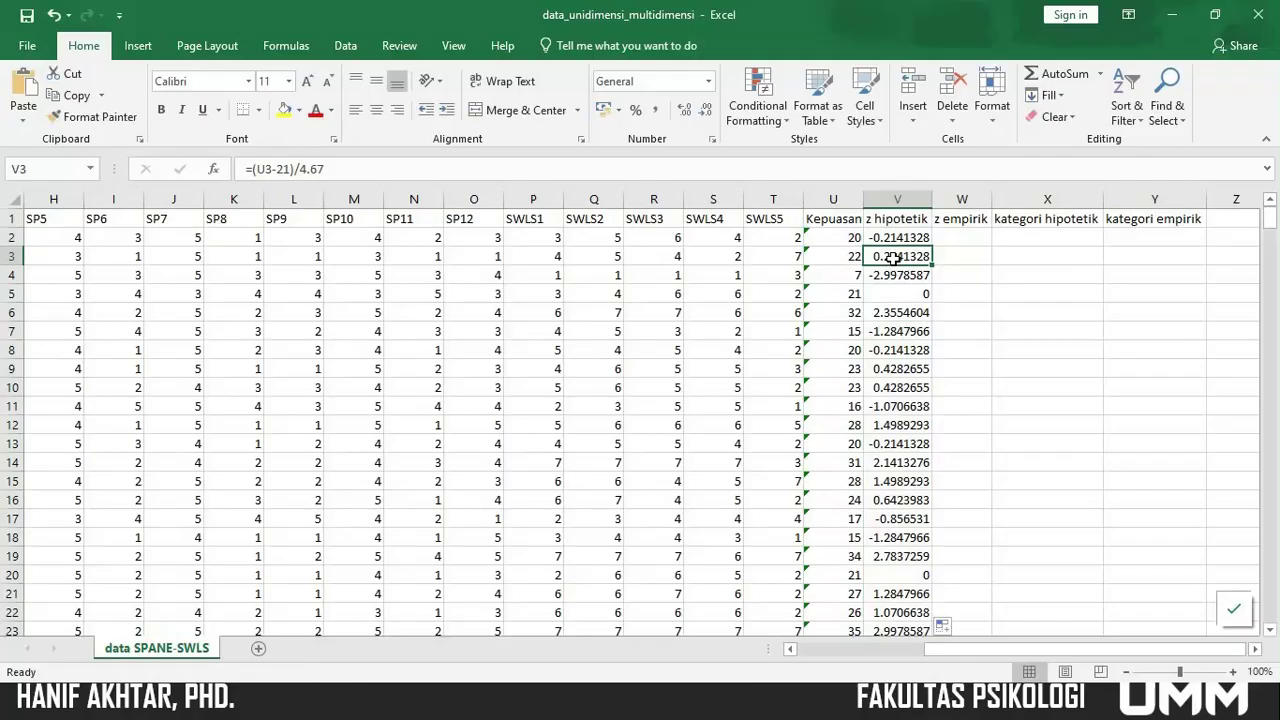
click(892, 388)
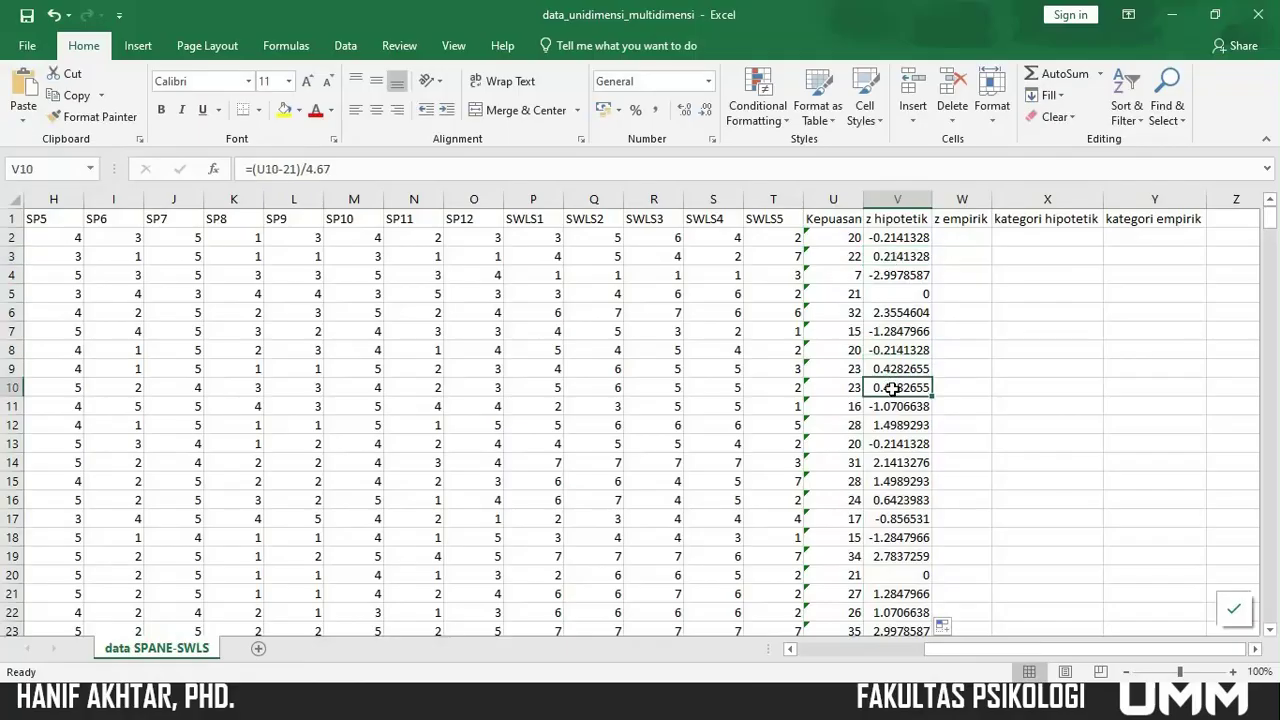
Consult the Kategorisasi hipotetis slide and begin an IF formula in X2 that returns "rendah" when V2<-1.
click(1016, 235)
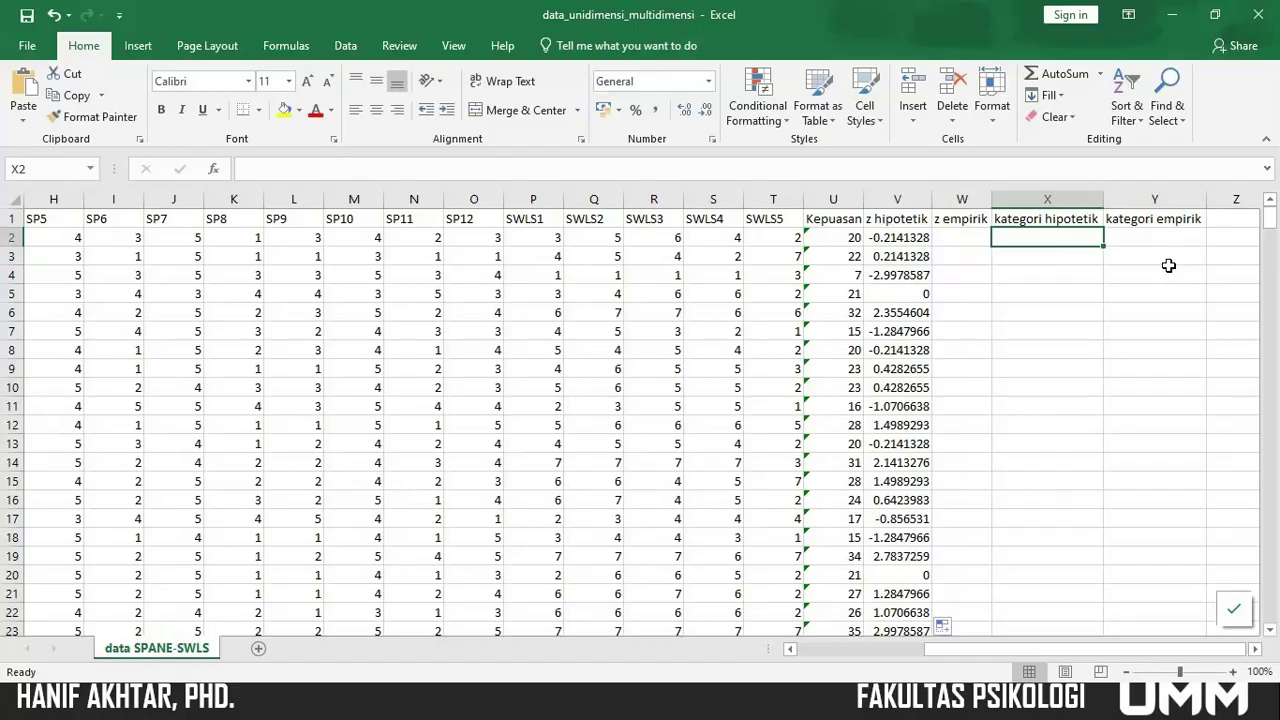
key(alt+Tab)
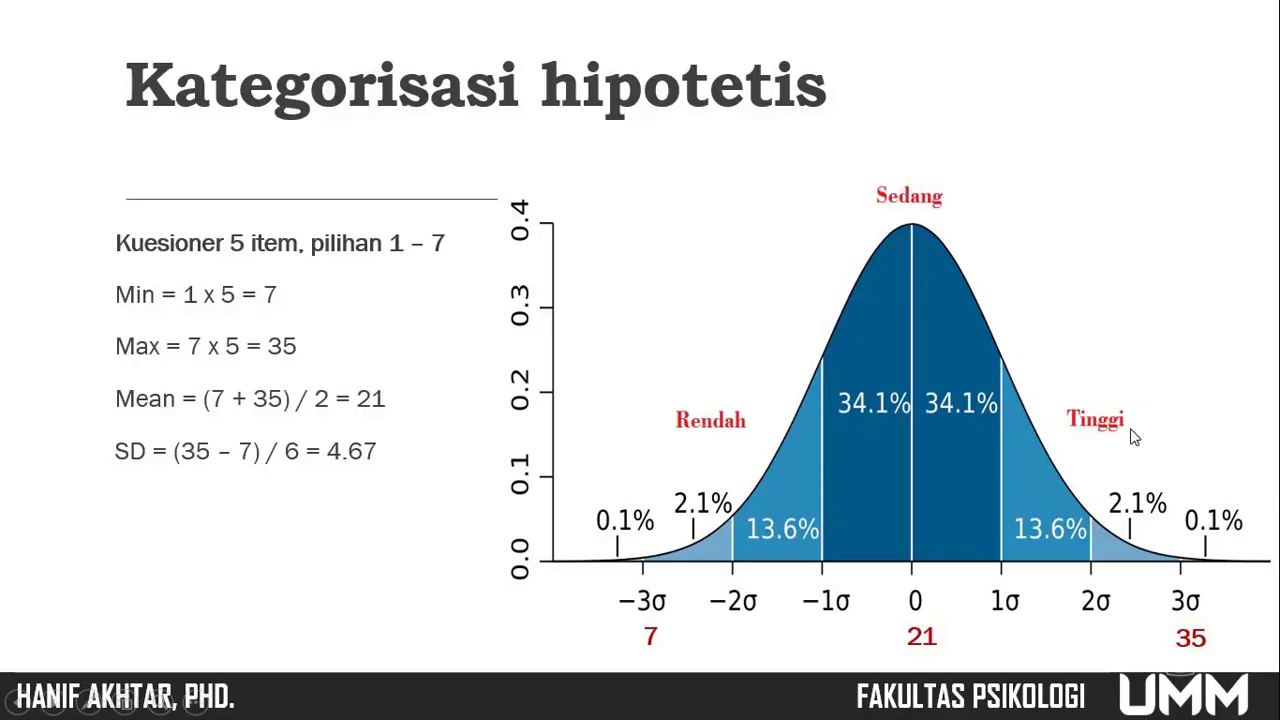
key(alt+Tab)
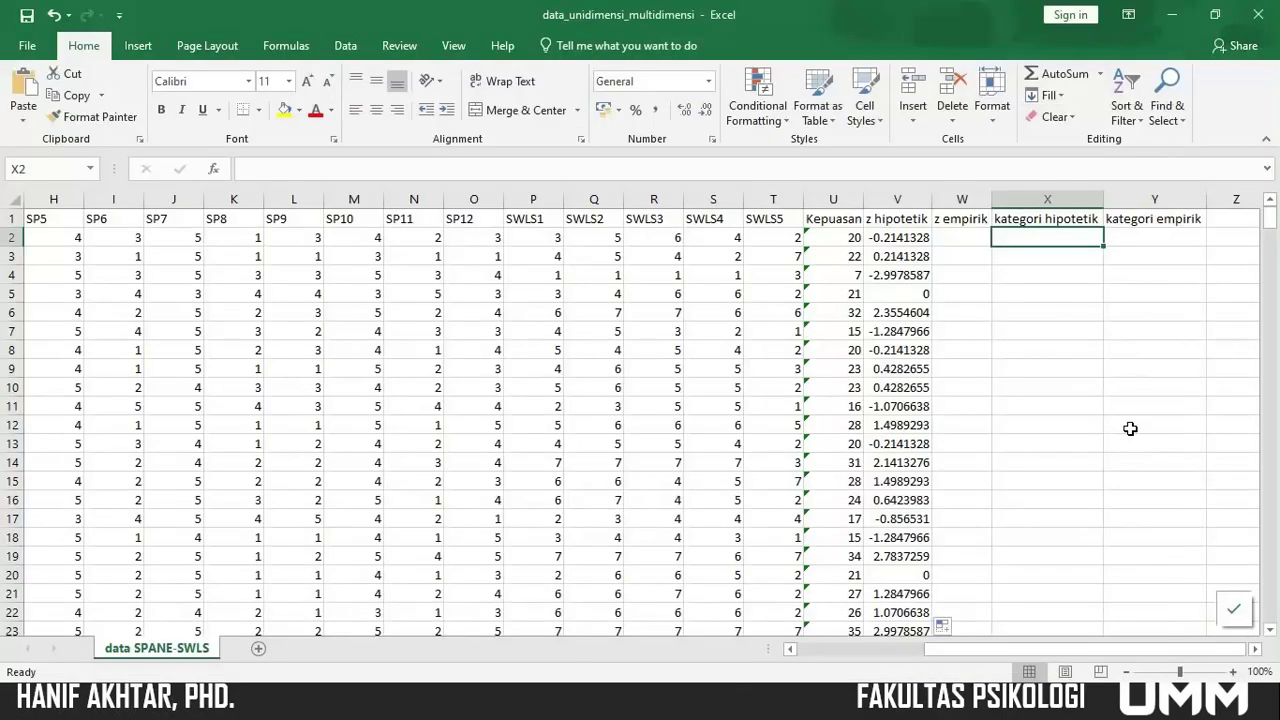
text(=)
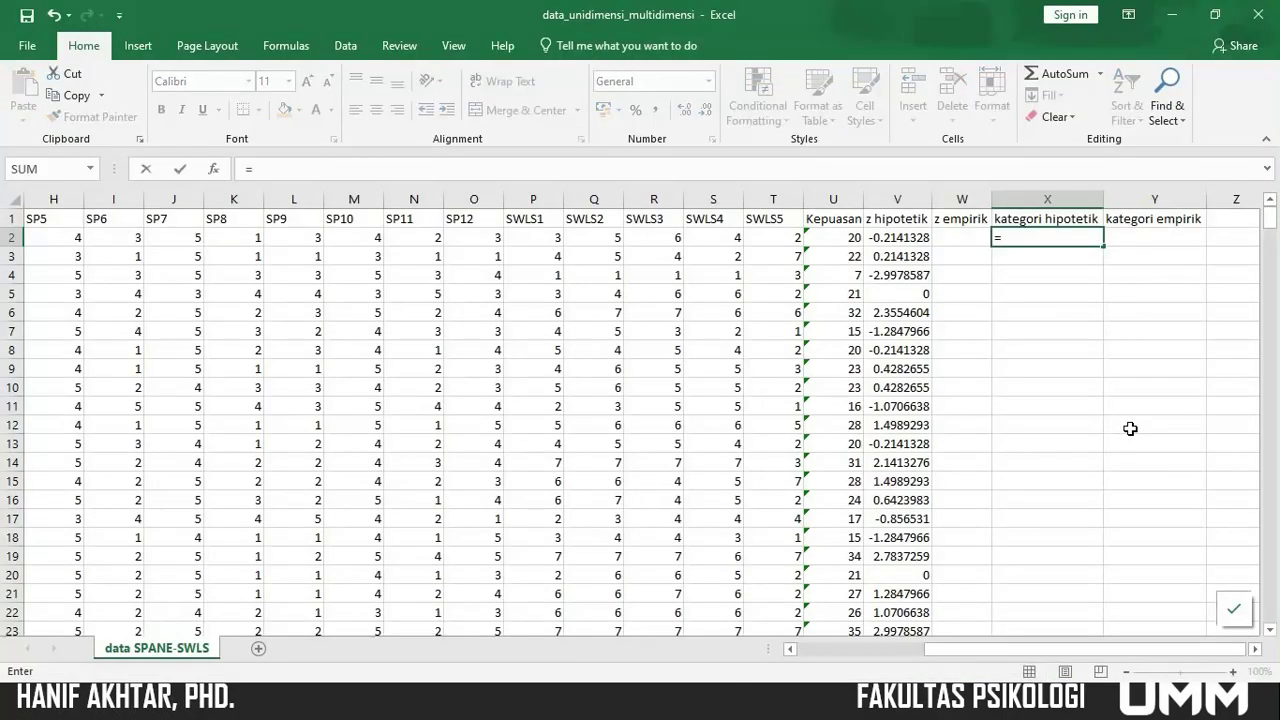
text(if()
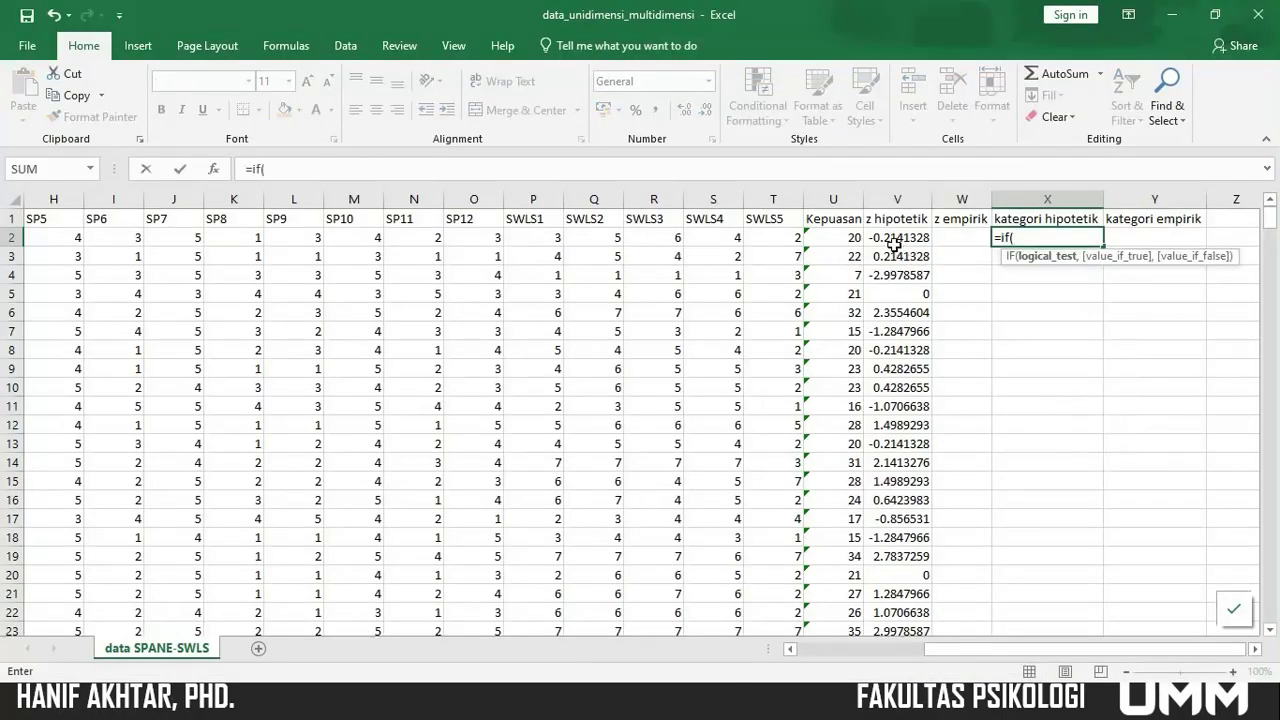
click(892, 240)
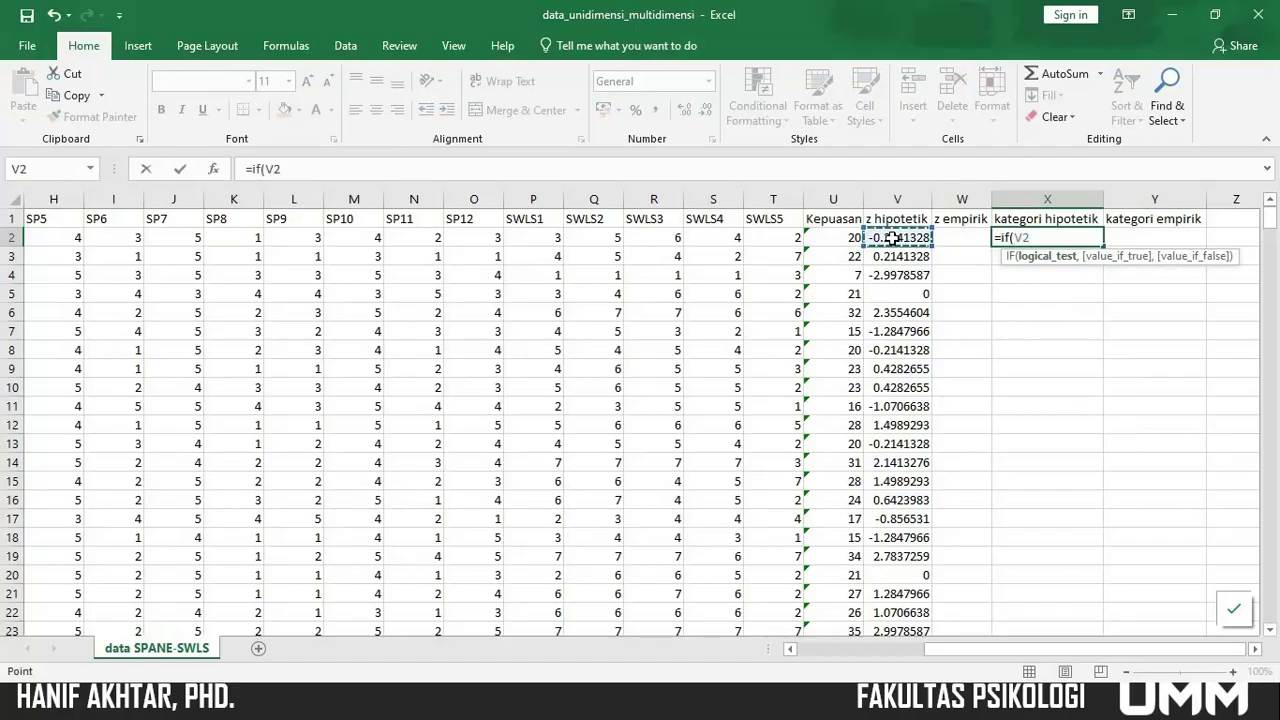
text(<-1,)
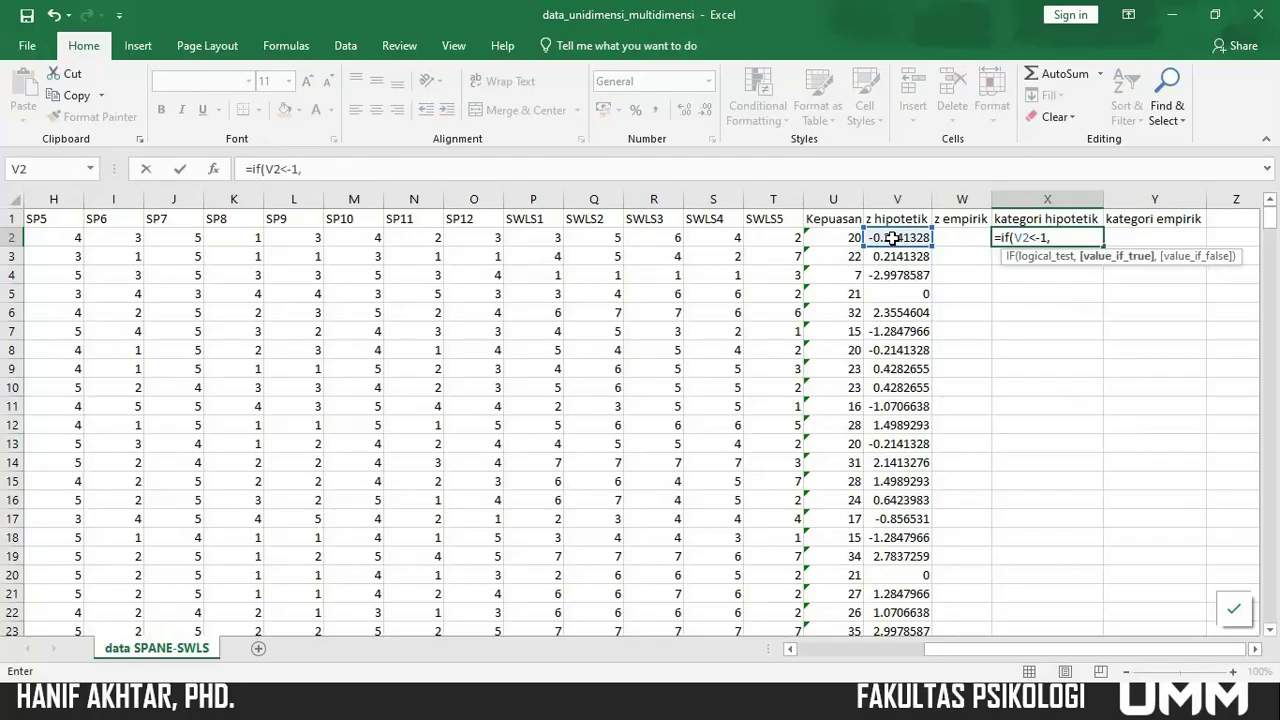
text("rendah",)
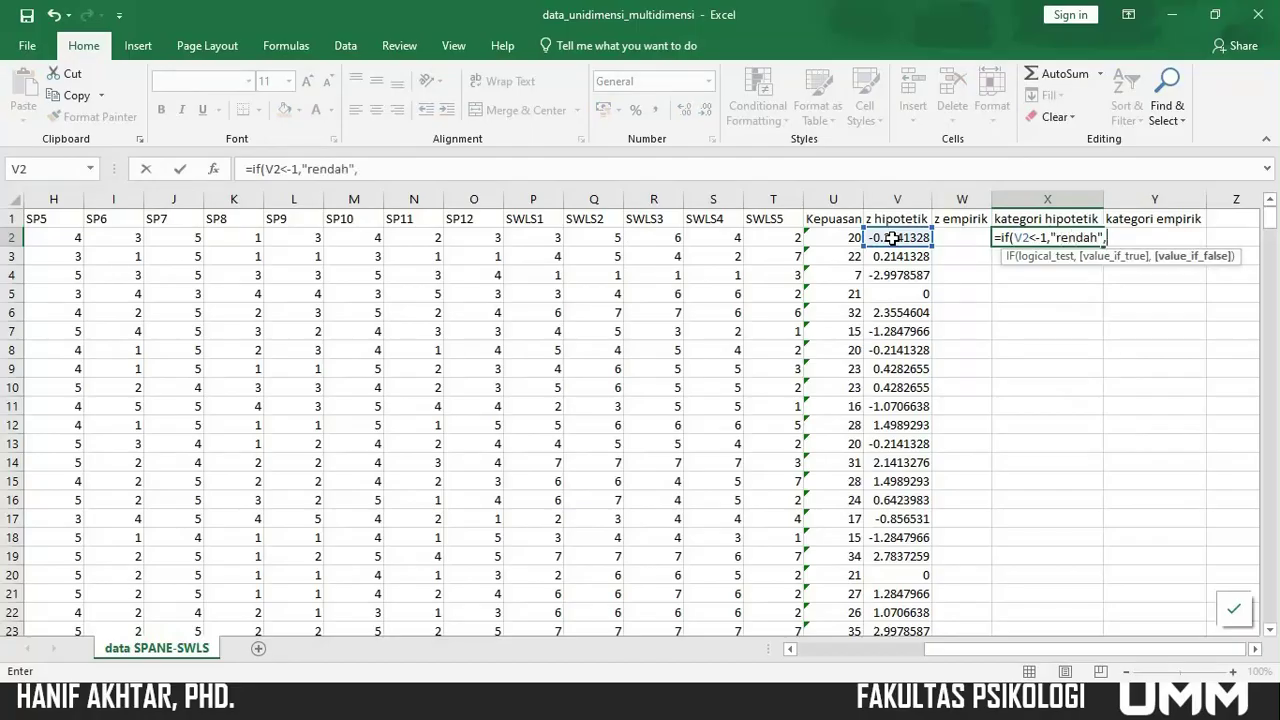
Finish the X2 formula with a nested IF that returns "sedang" when V2<1 and "tinggi" otherwise.
text(if)
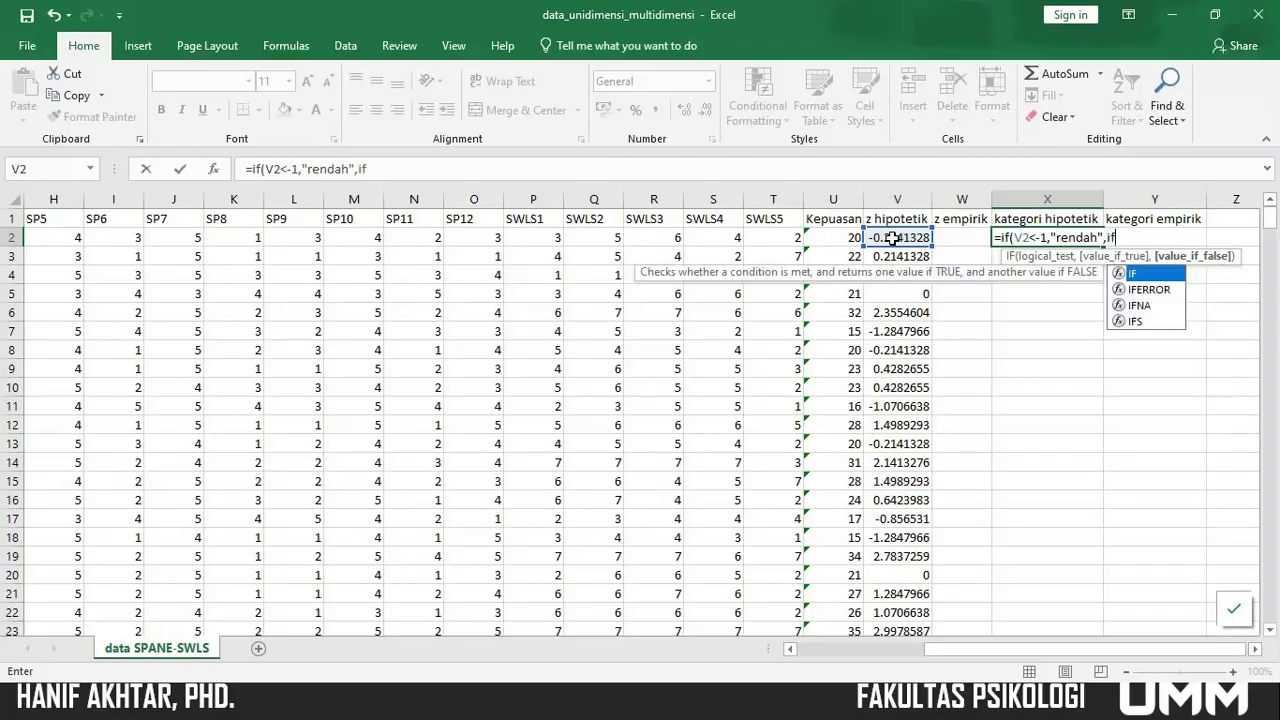
text(()
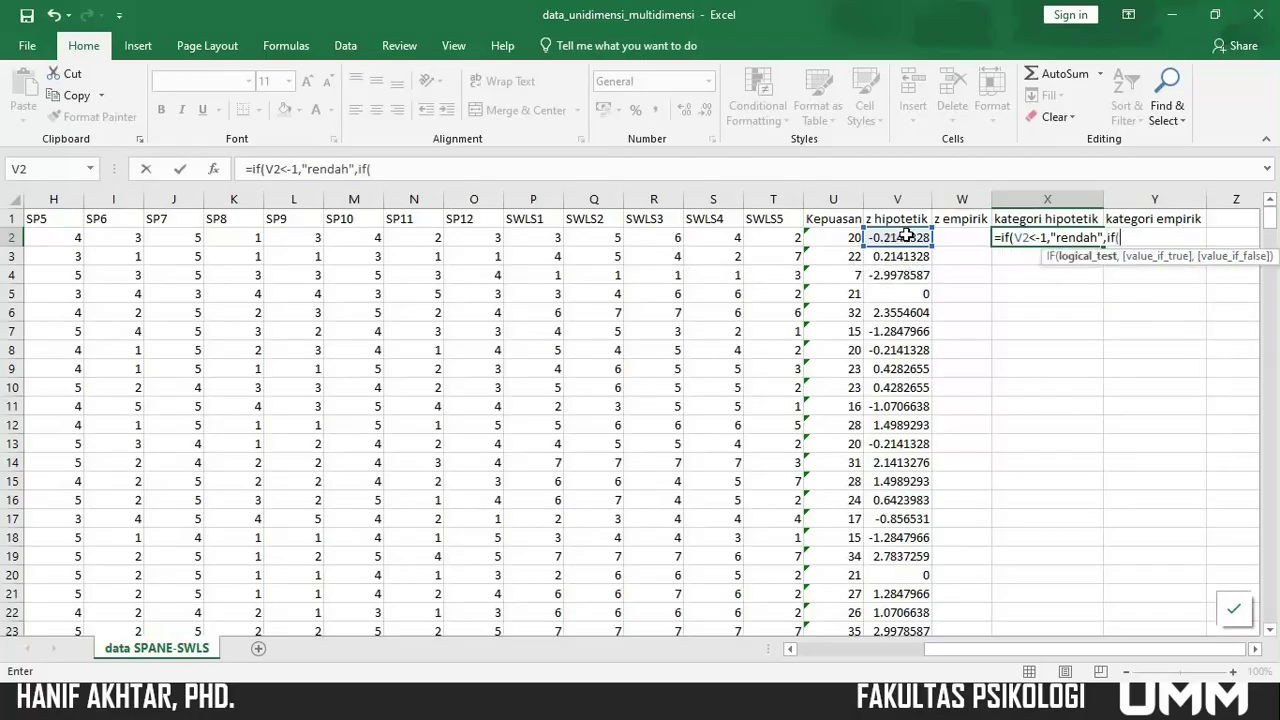
click(906, 234)
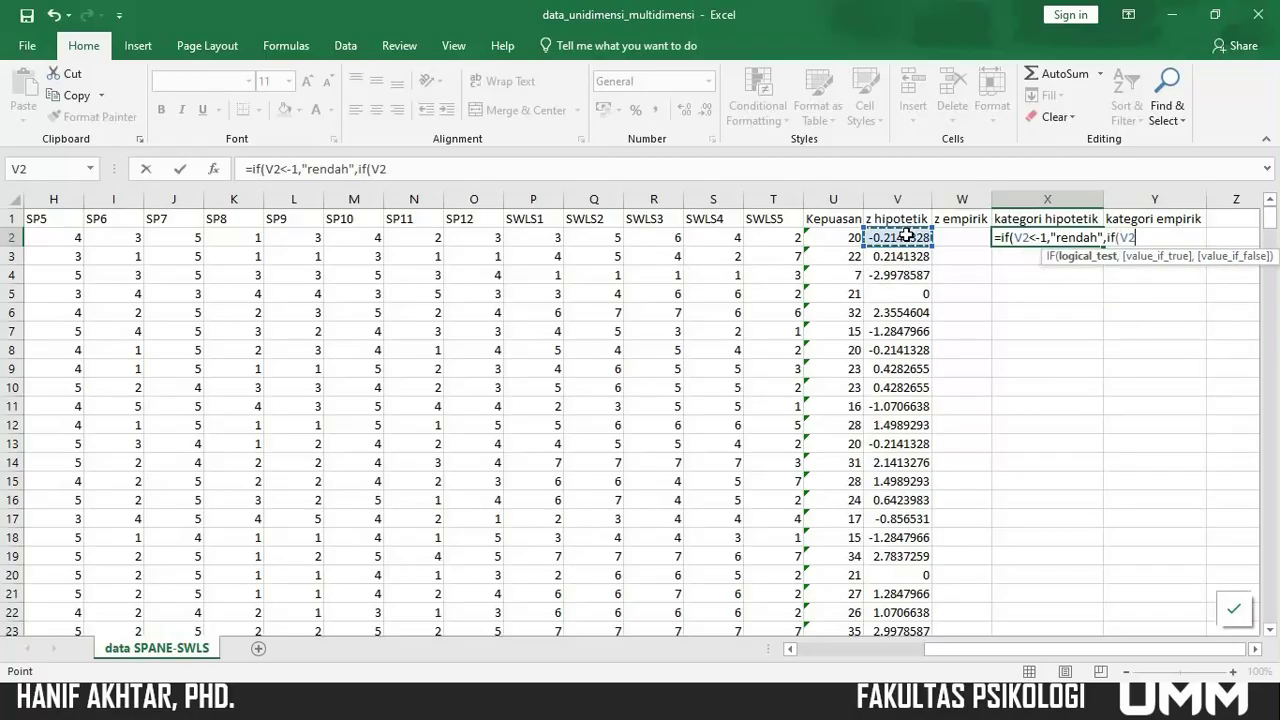
text(<1,)
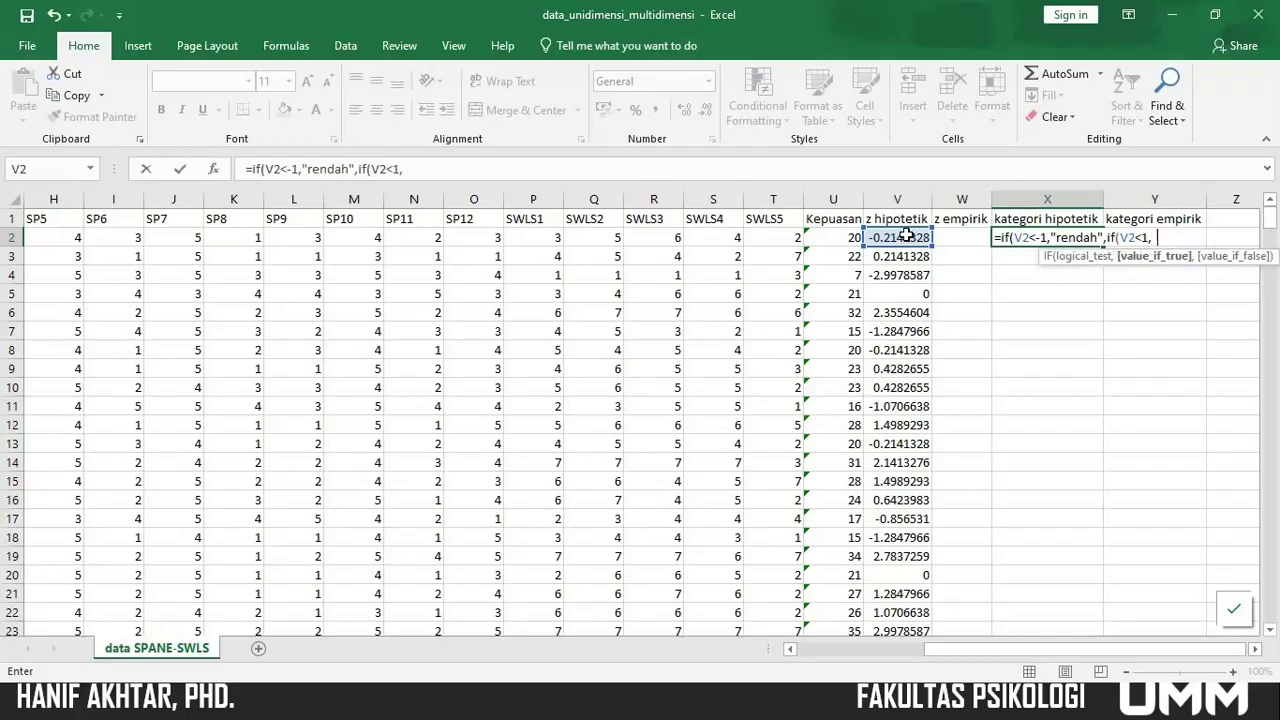
text("sedang",)
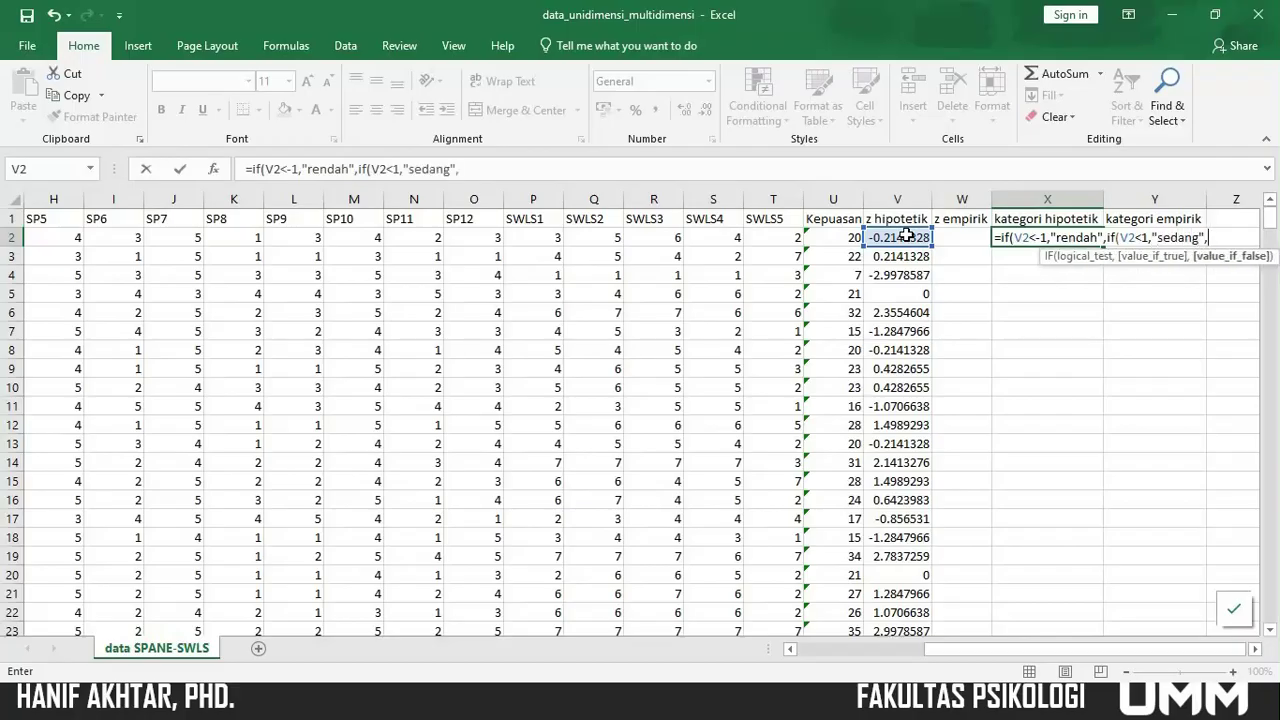
text("tinggi")))
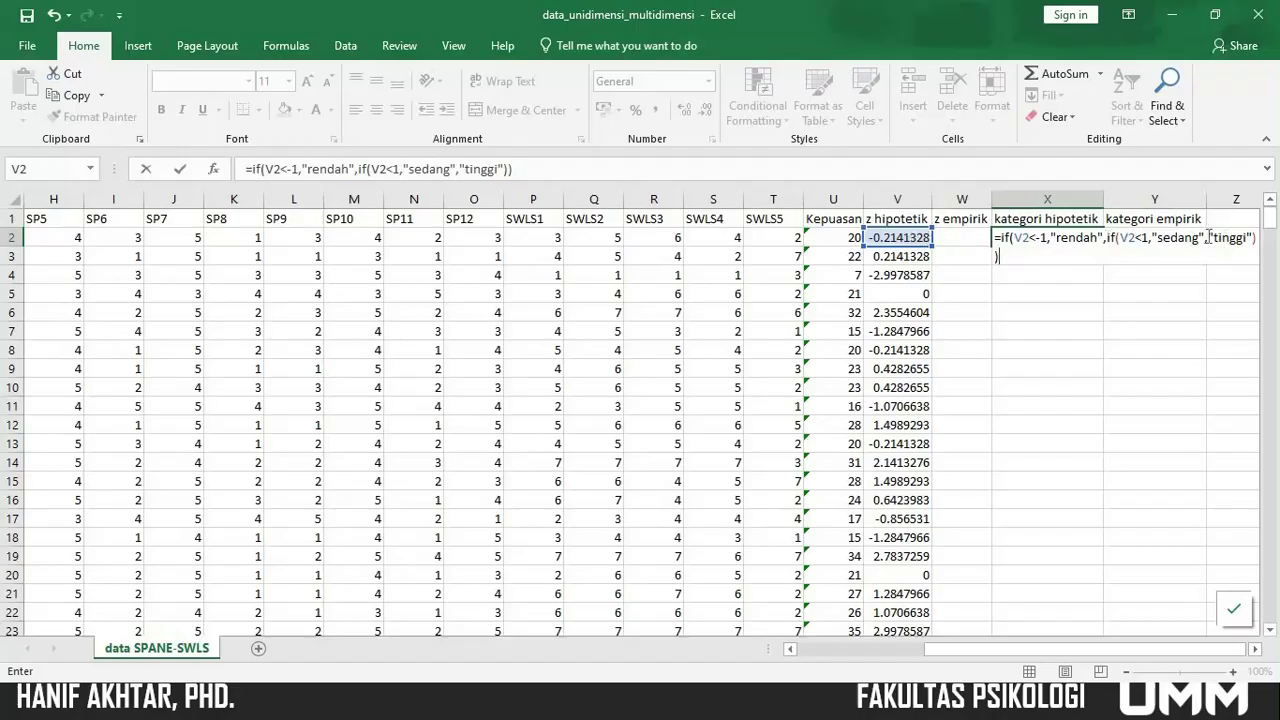
key(Return)
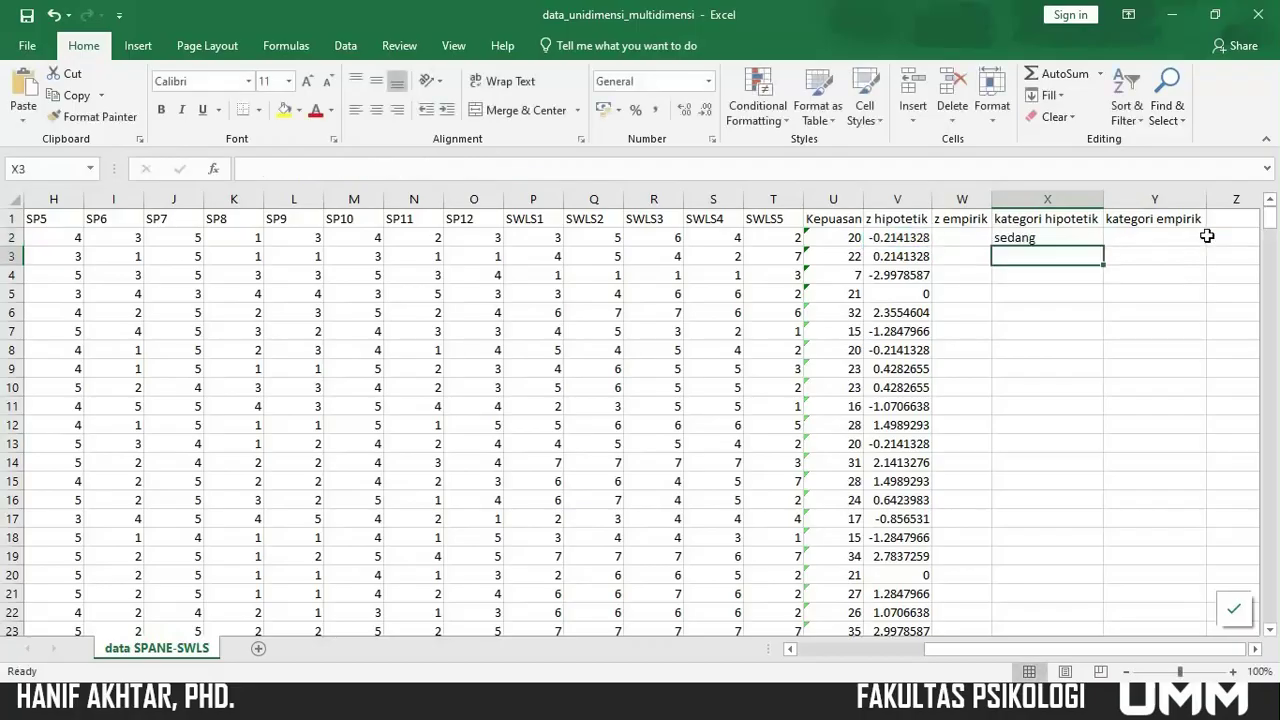
Fill the kategori hipotetik formula from X2 down the column for all data rows.
key(Up)
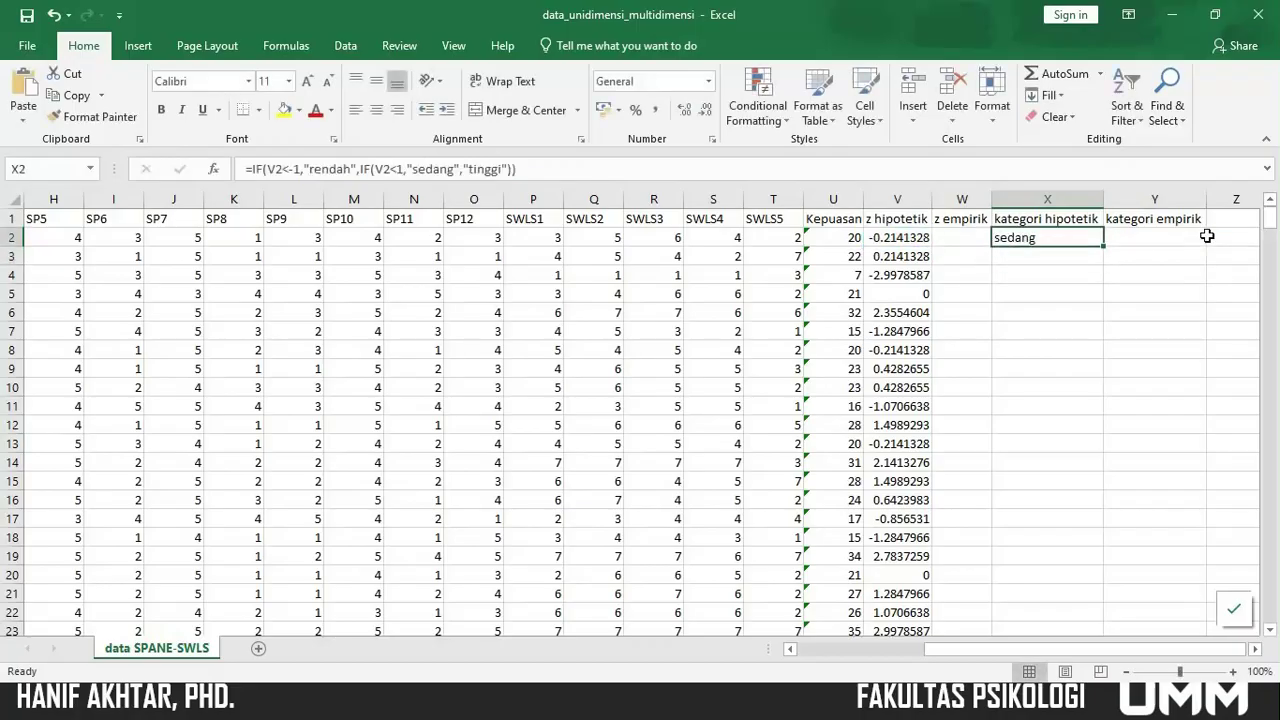
double_click(1105, 244)
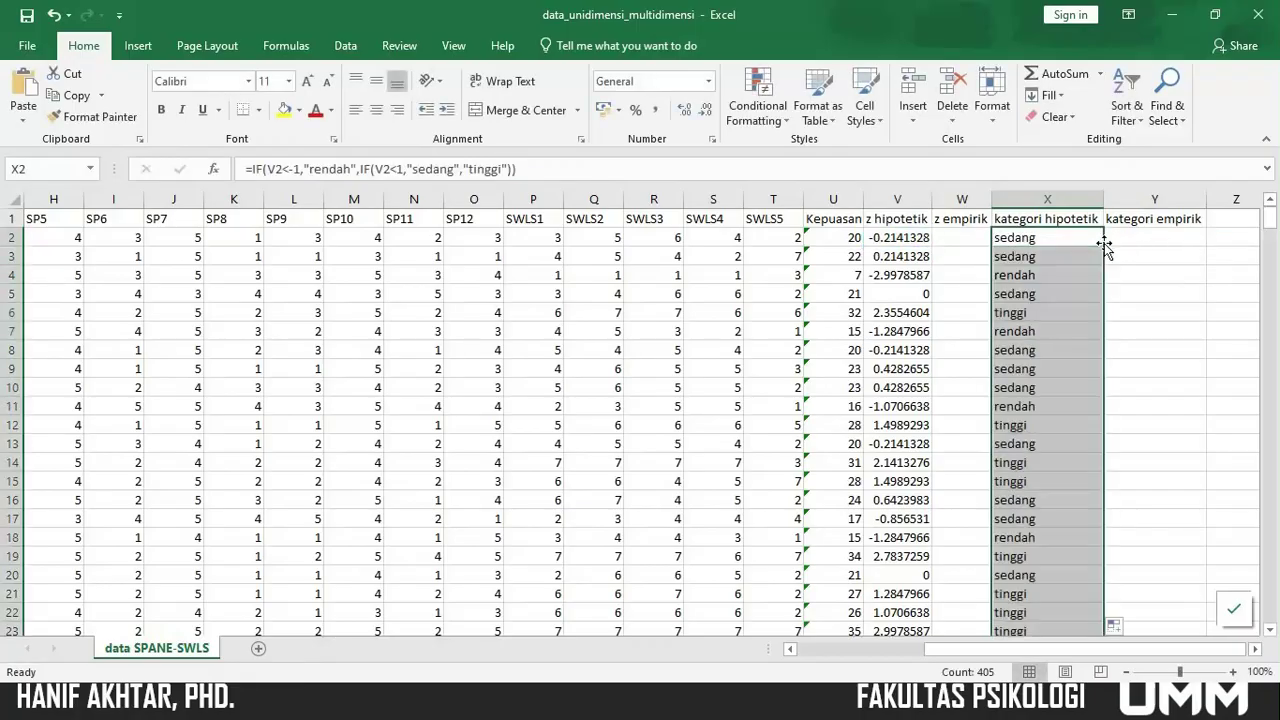
click(1085, 276)
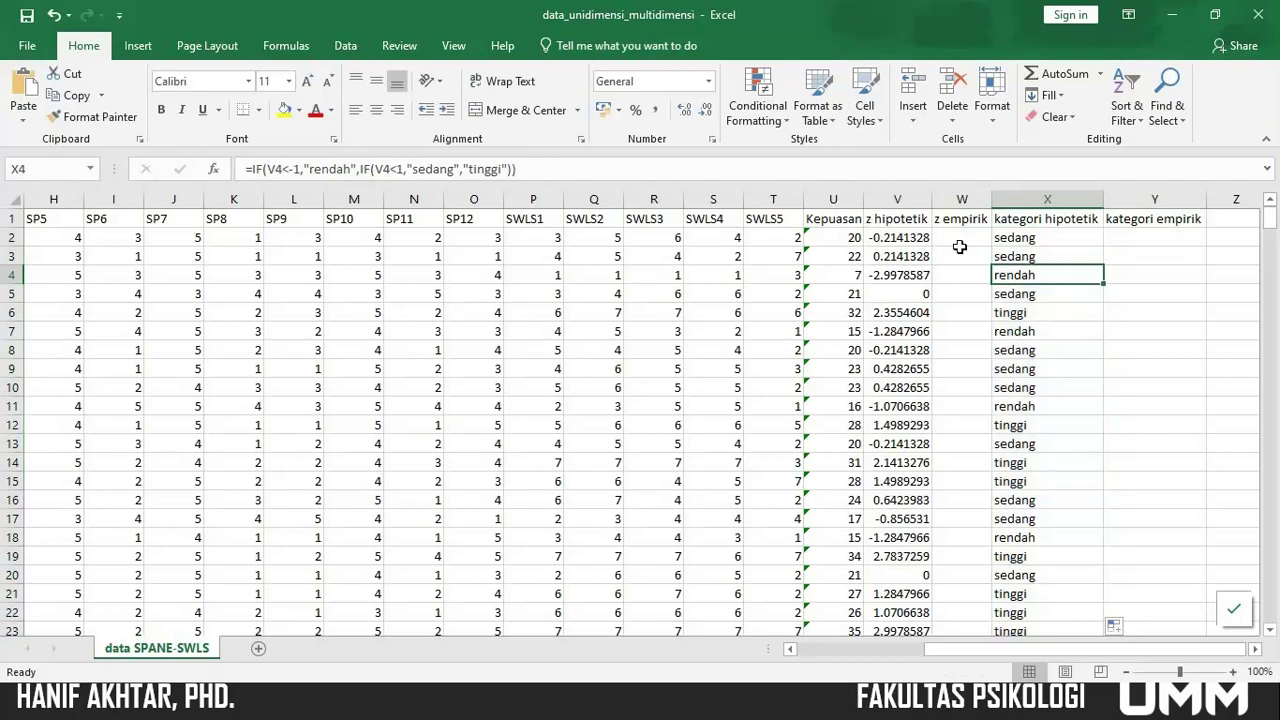
Label cell AA1 "mean" and cell AA2 "sd" beside the data table.
click(1053, 242)
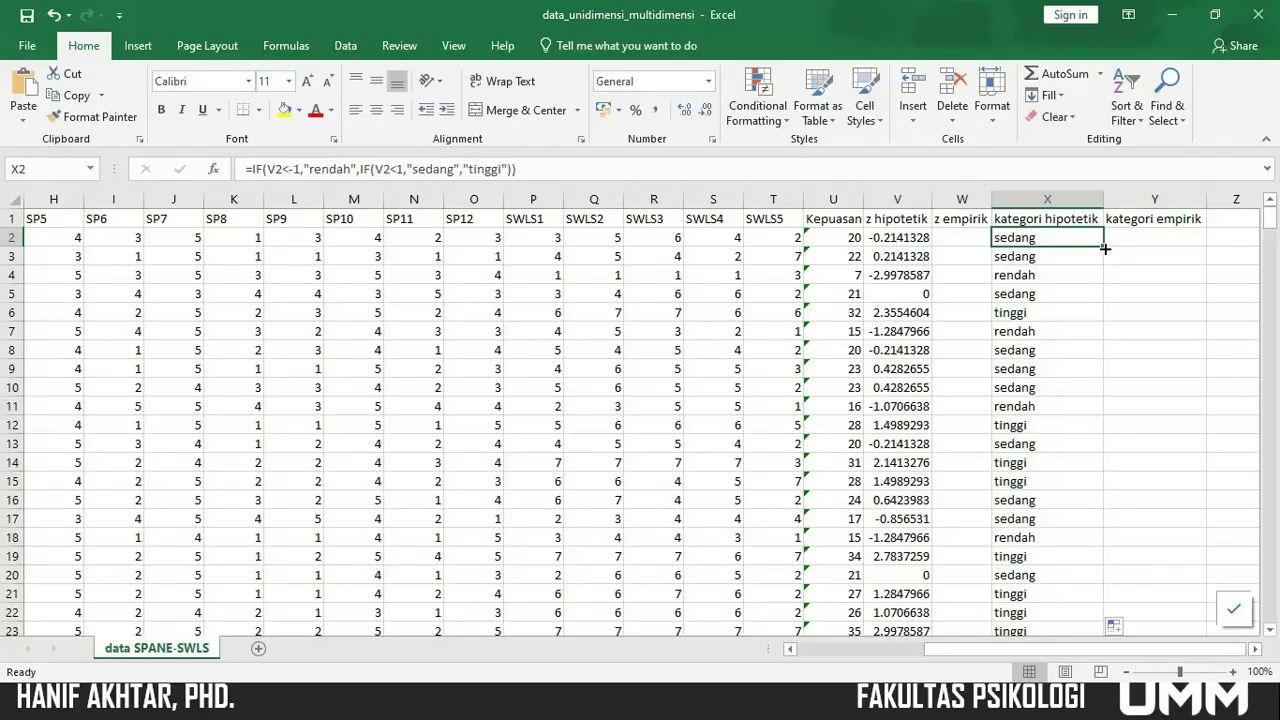
key(Up)
key(Right)
key(Right)
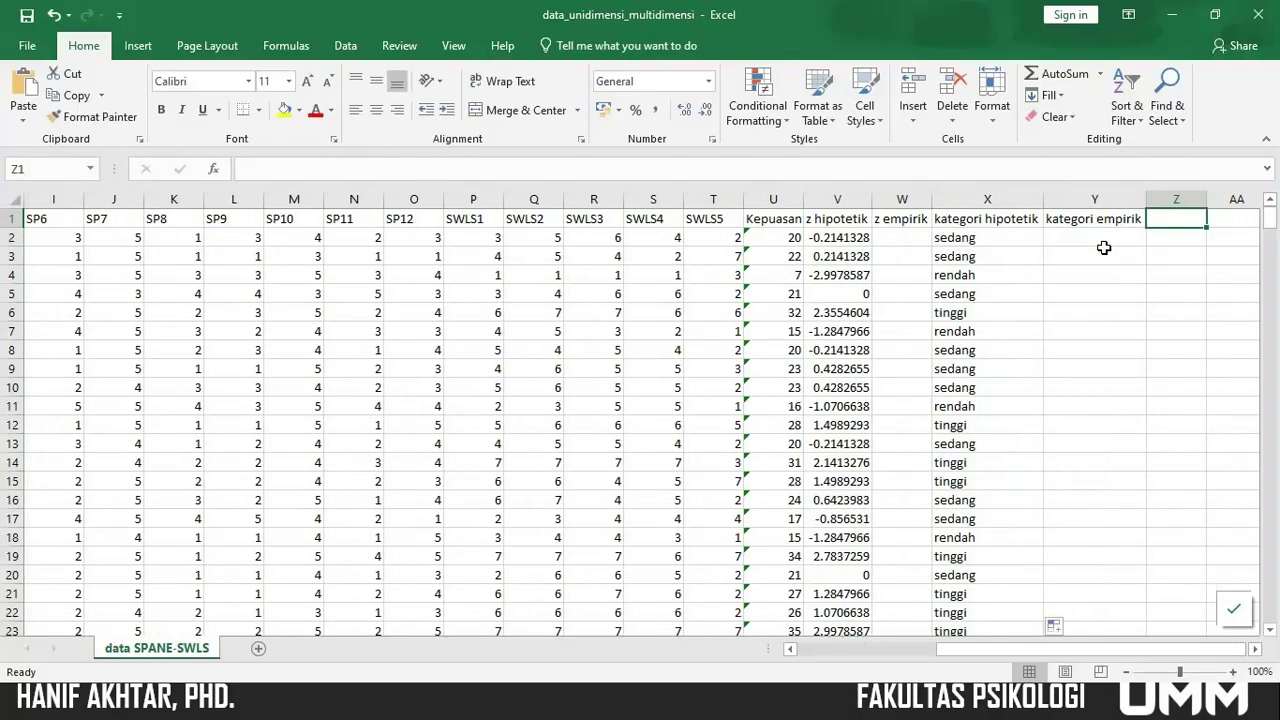
key(Right)
key(Left)
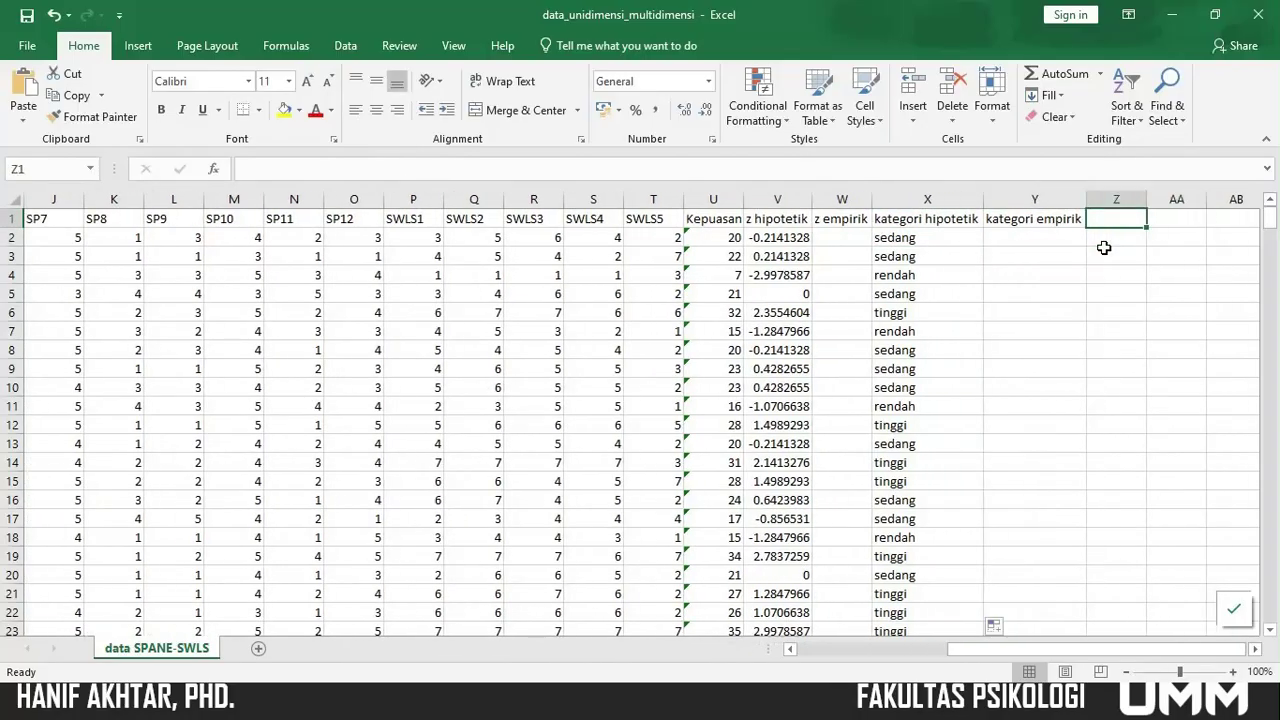
key(Right)
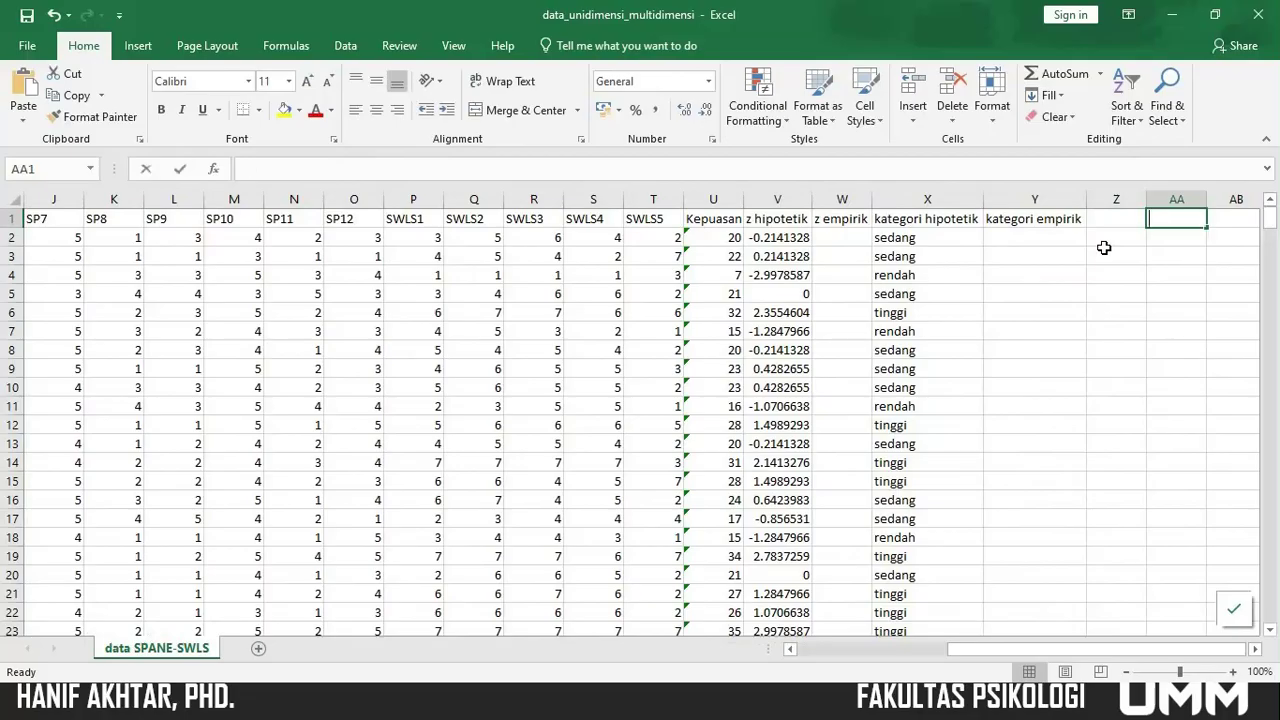
text(mean)
key(Return)
text(sd)
Calculate the mean of the Kepuasan scores in AB1 with AVERAGE, from U2 down to the column's last value.
key(Up)
key(Right)
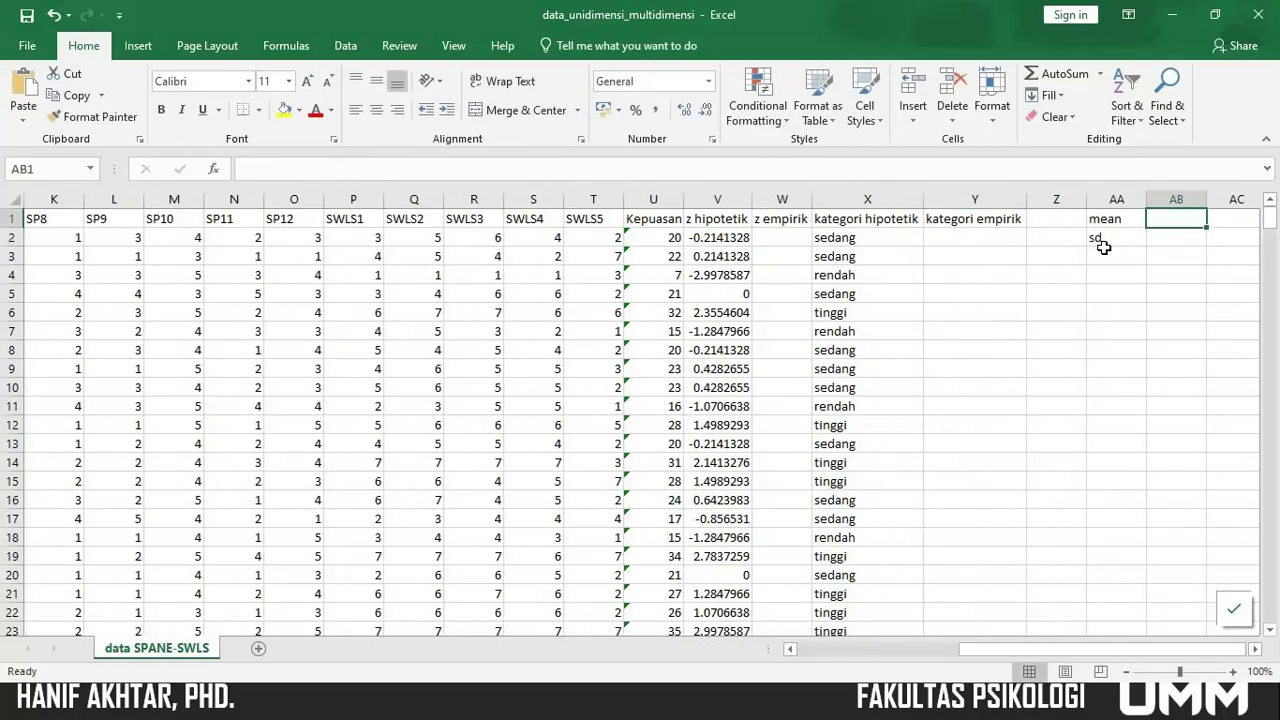
text(=avera)
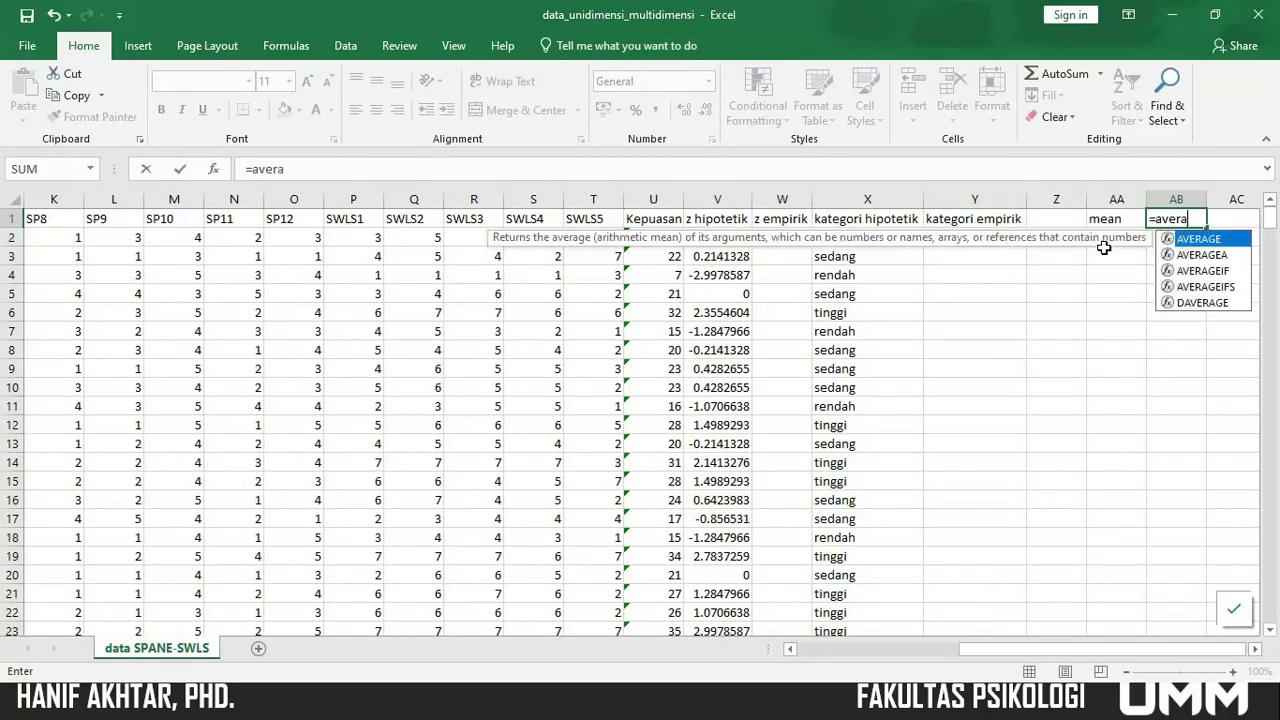
text(ge()
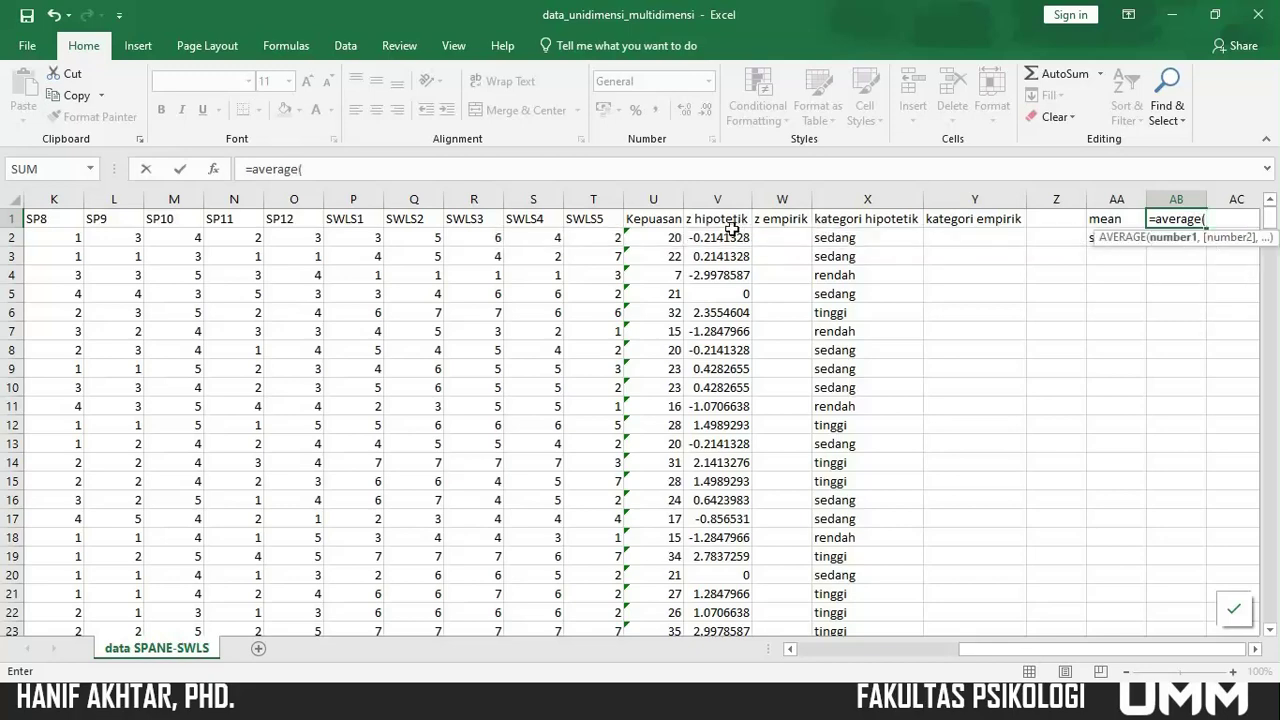
click(664, 237)
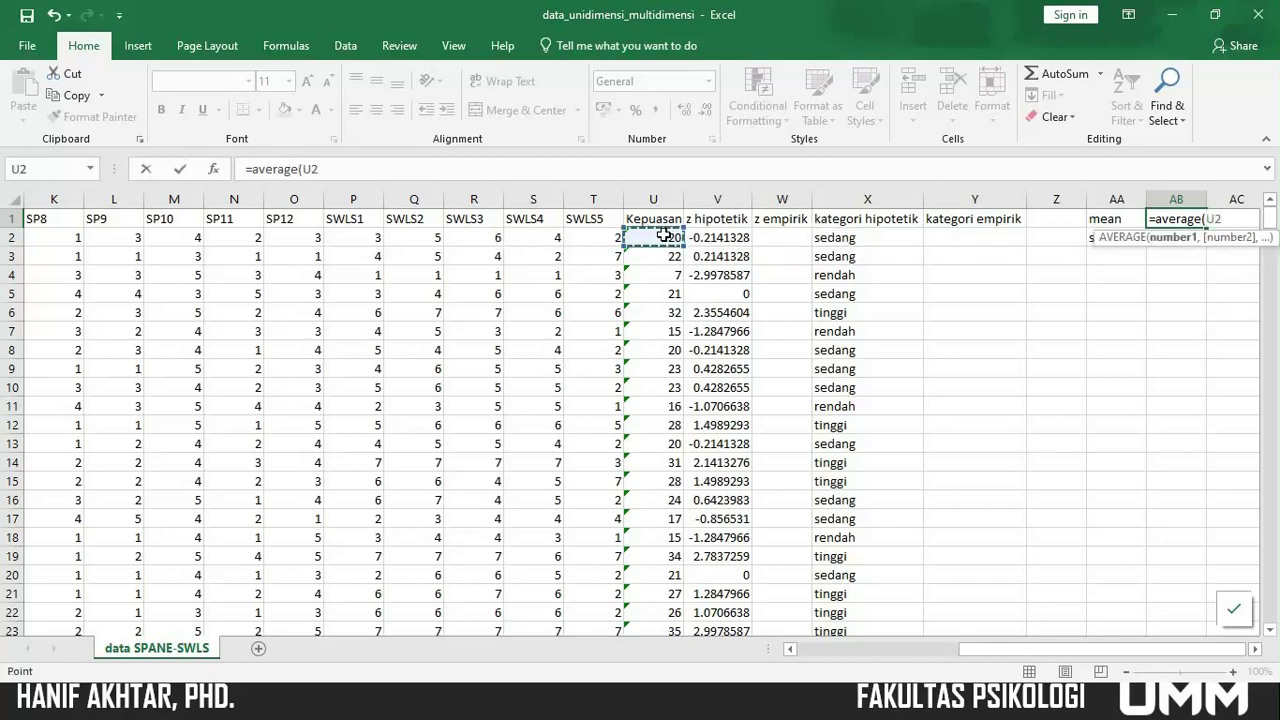
key(ctrl+shift+Down)
key(Return)
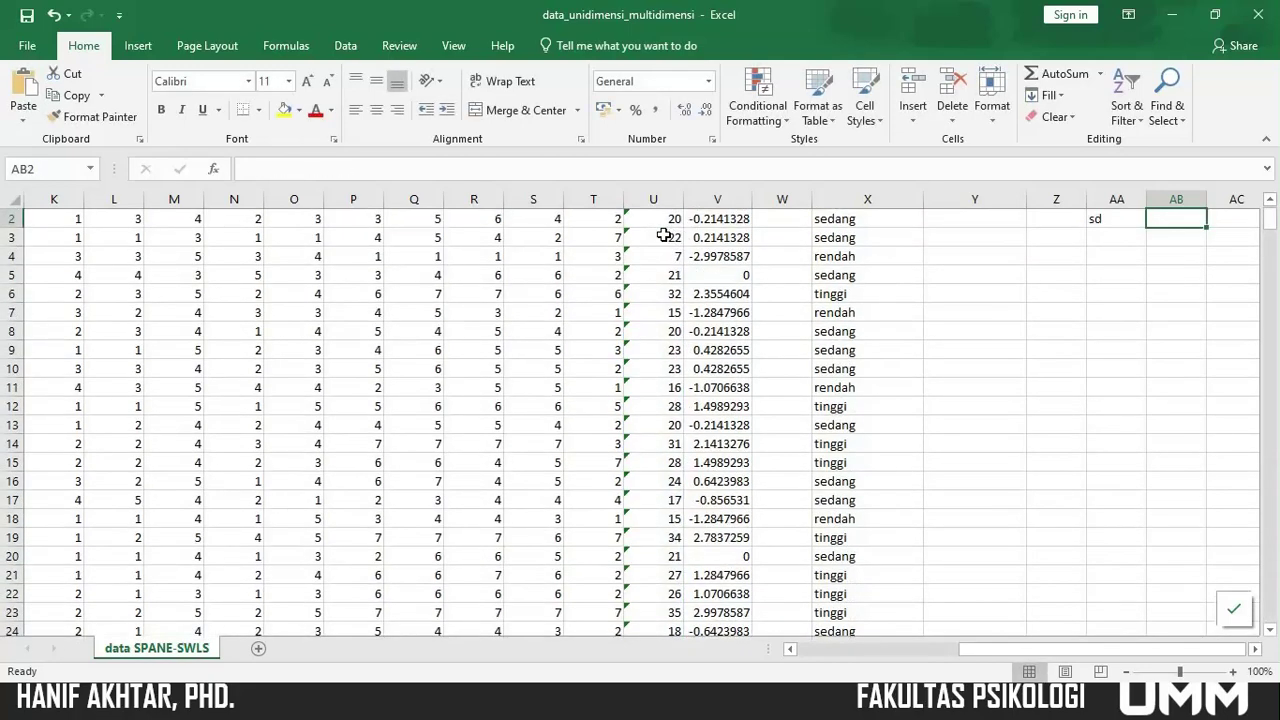
Calculate the standard deviation of the Kepuasan scores in AB2 with STDEV.P, from U2 down to the column's last value.
text(=)
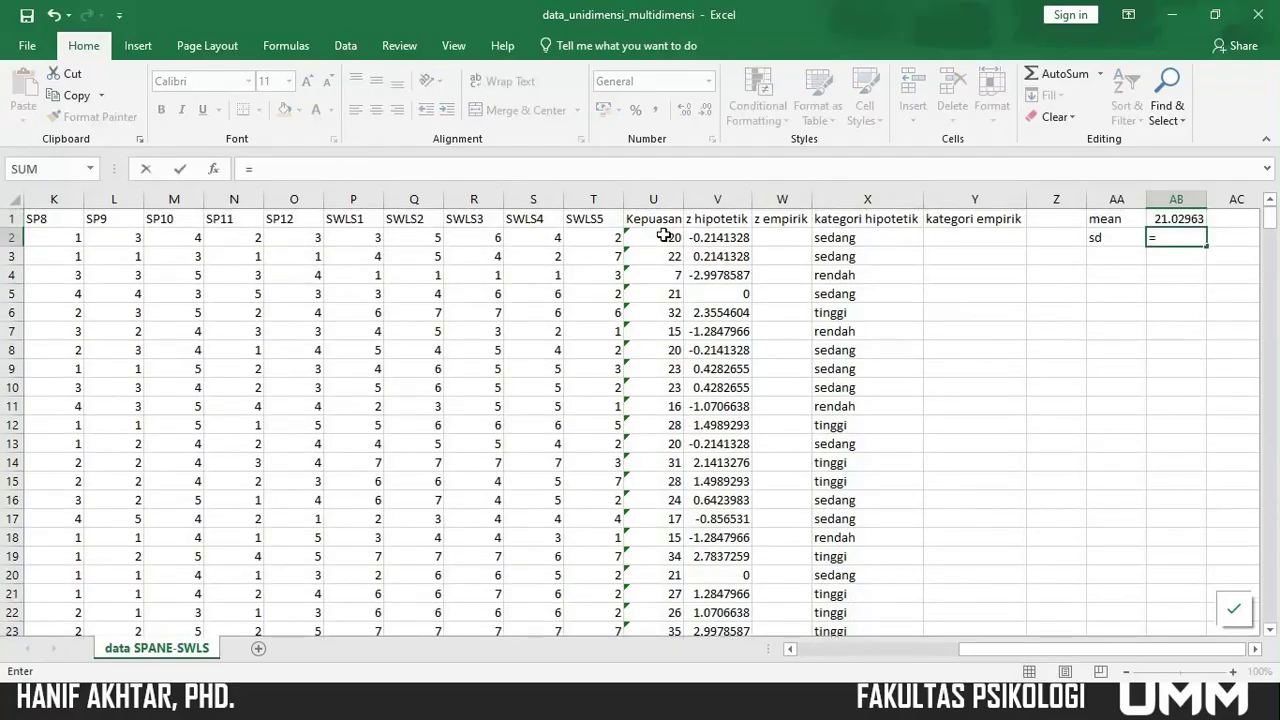
text(std)
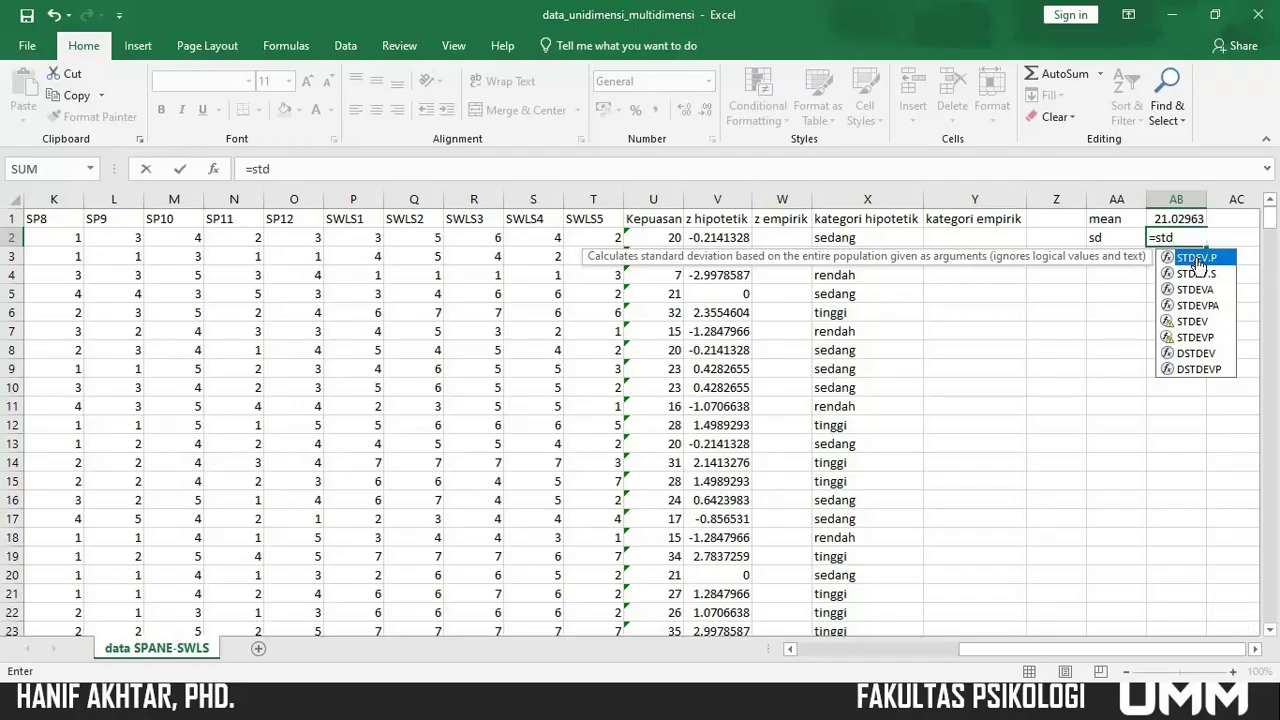
double_click(1197, 258)
click(673, 237)
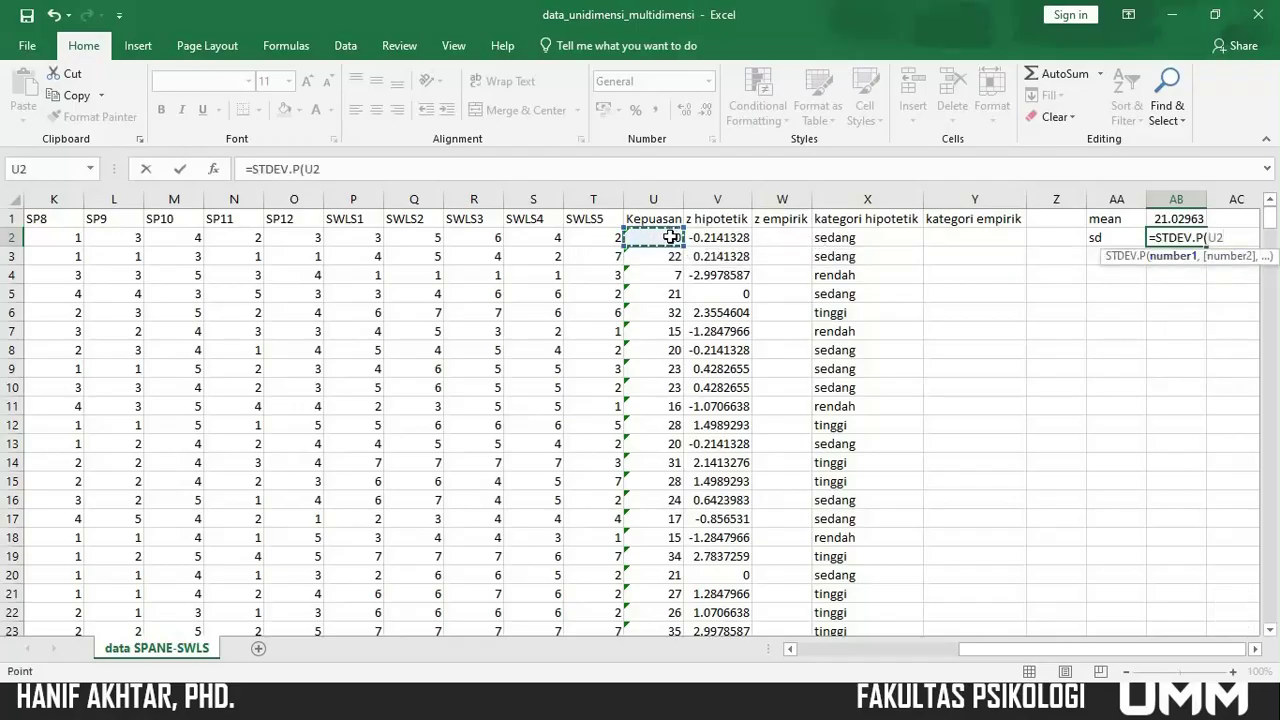
key(ctrl+shift+Down)
key(Return)
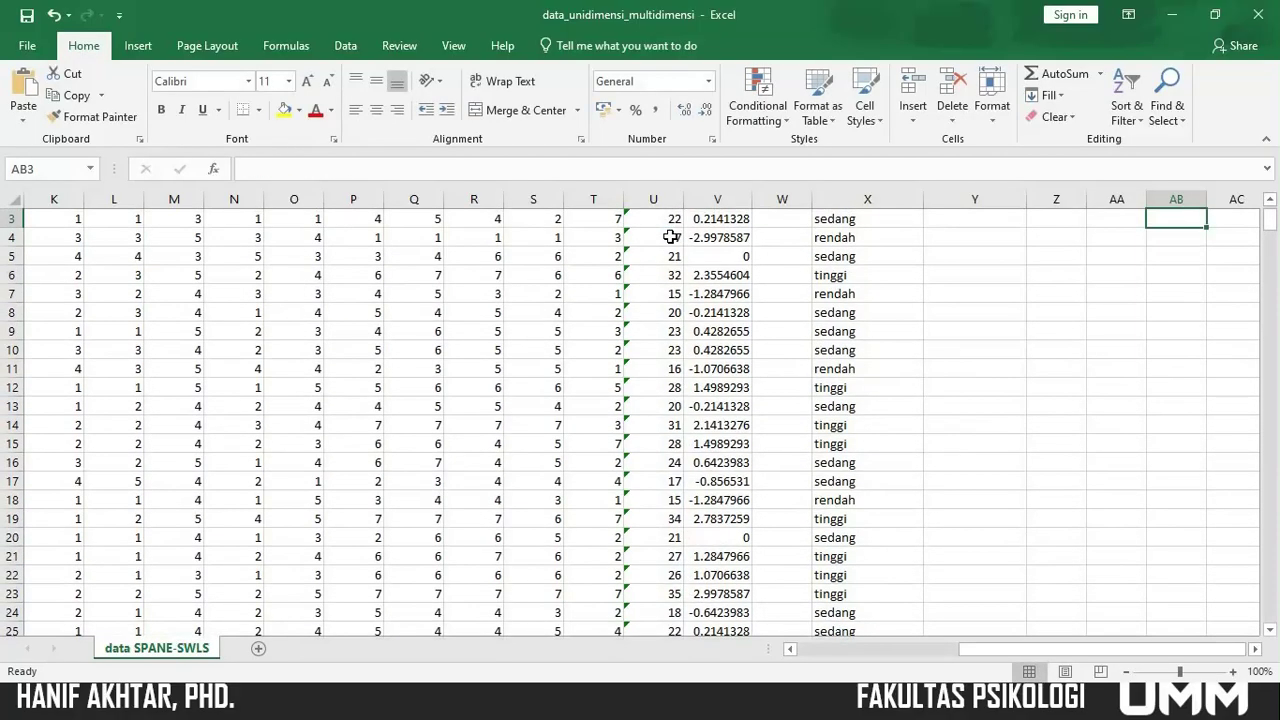
key(Up)
key(Up)
key(Down)
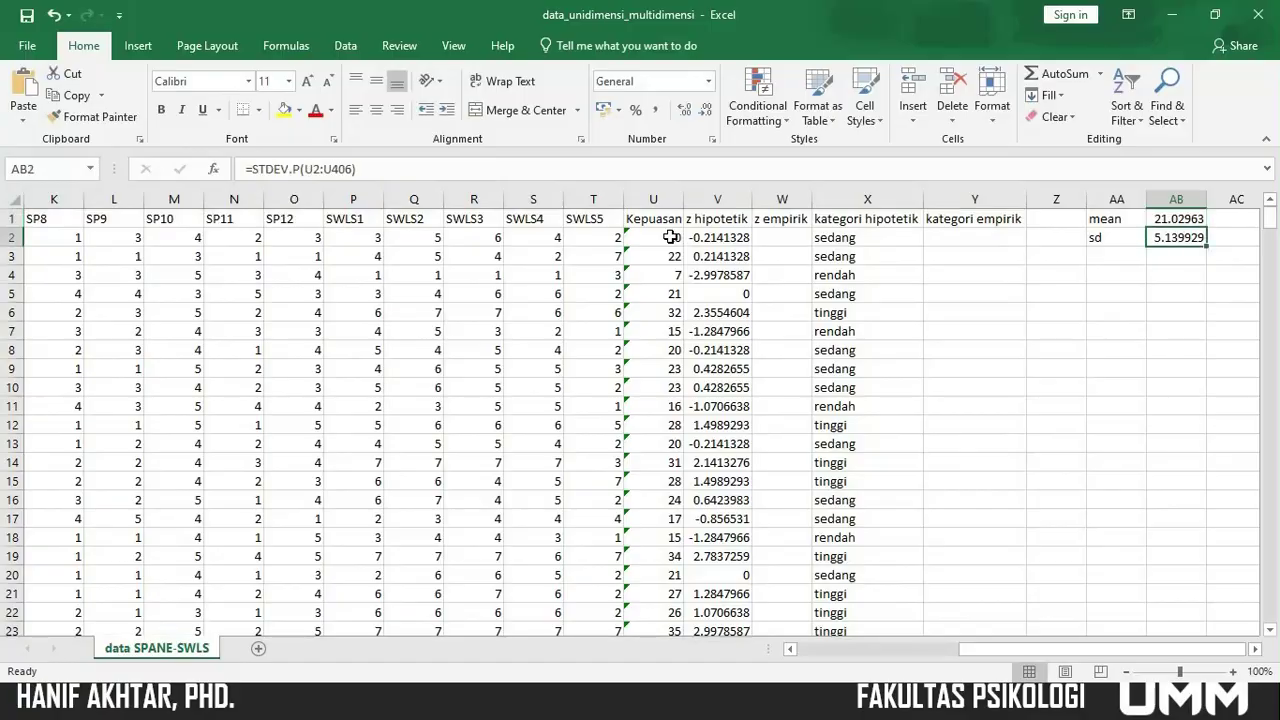
key(Up)
key(Down)
Enter the z empirik formula in W2 as U2 minus the mean in AB1, divided by the sd in AB2.
key(Left)
key(Left)
key(Left)
key(Left)
key(Left)
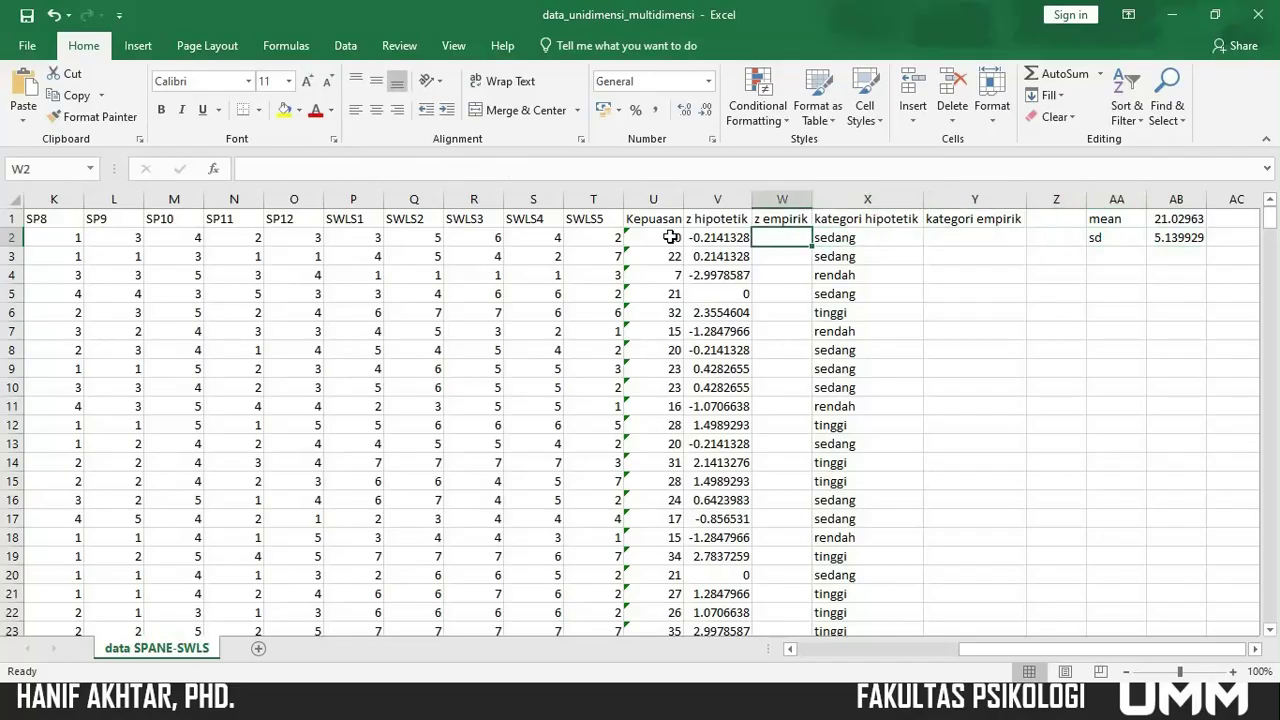
text(=)
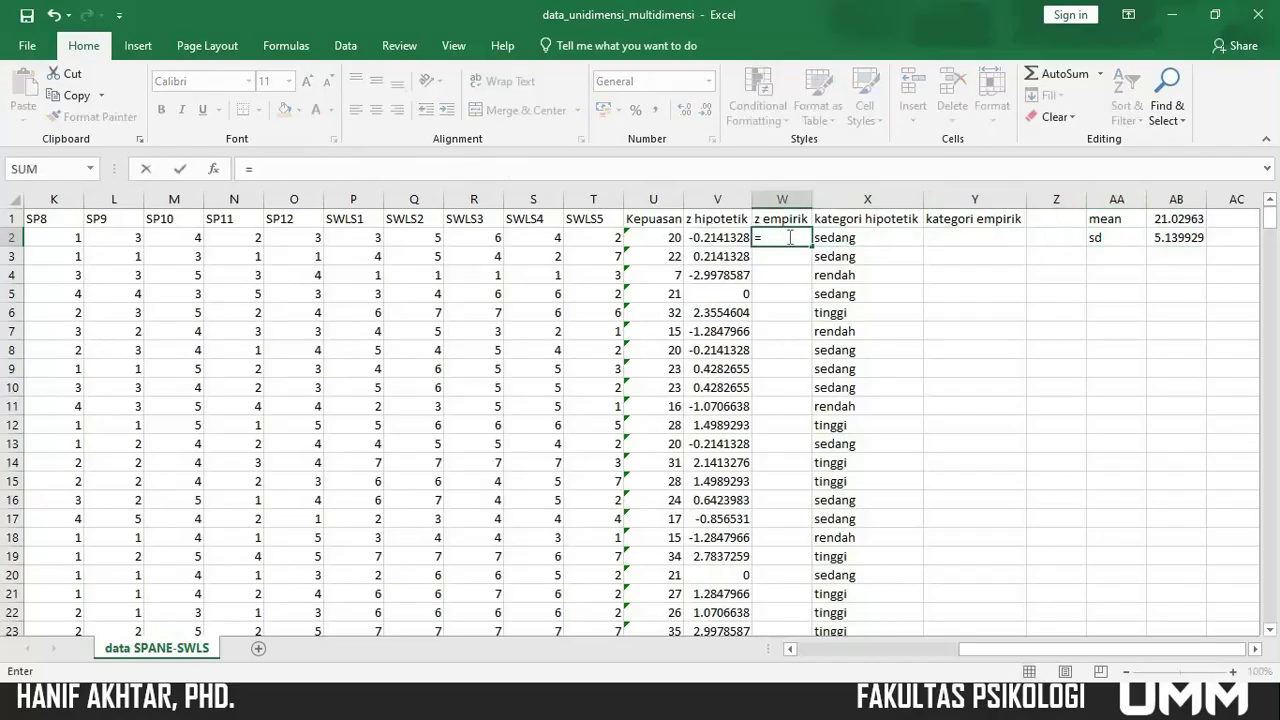
click(670, 242)
text(=)
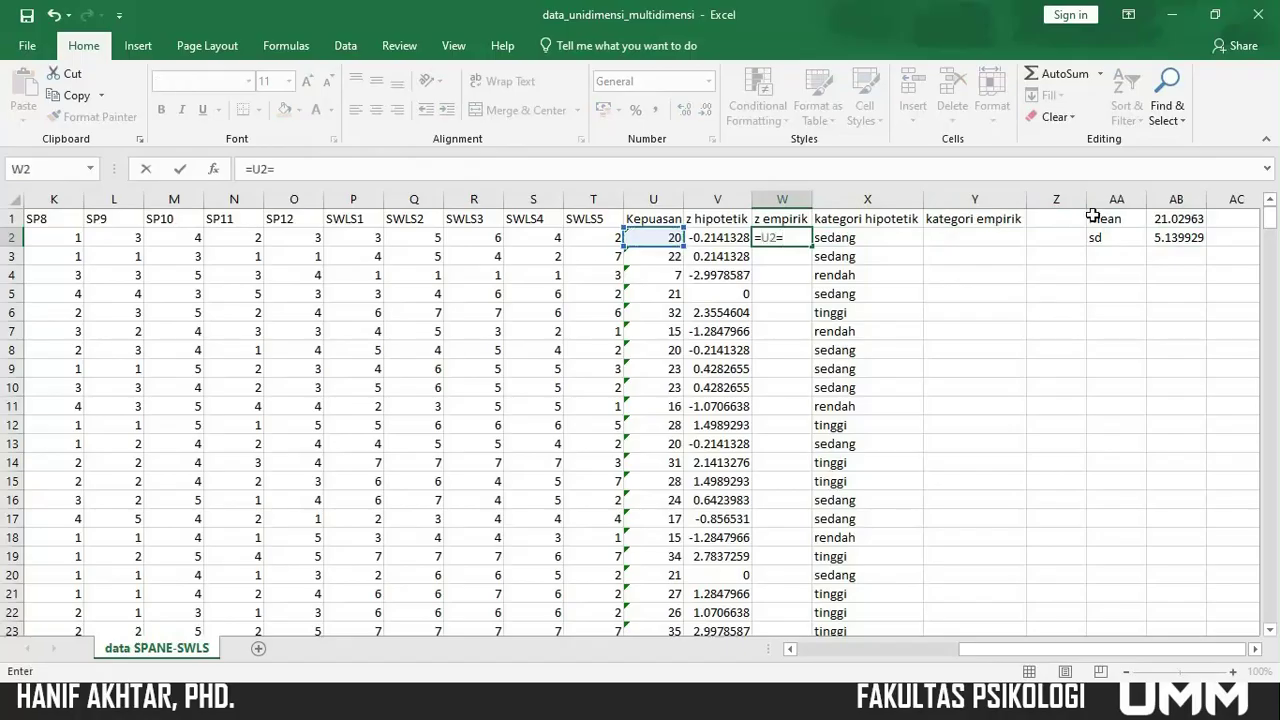
key(BackSpace)
text(-)
click(1176, 222)
text(/)
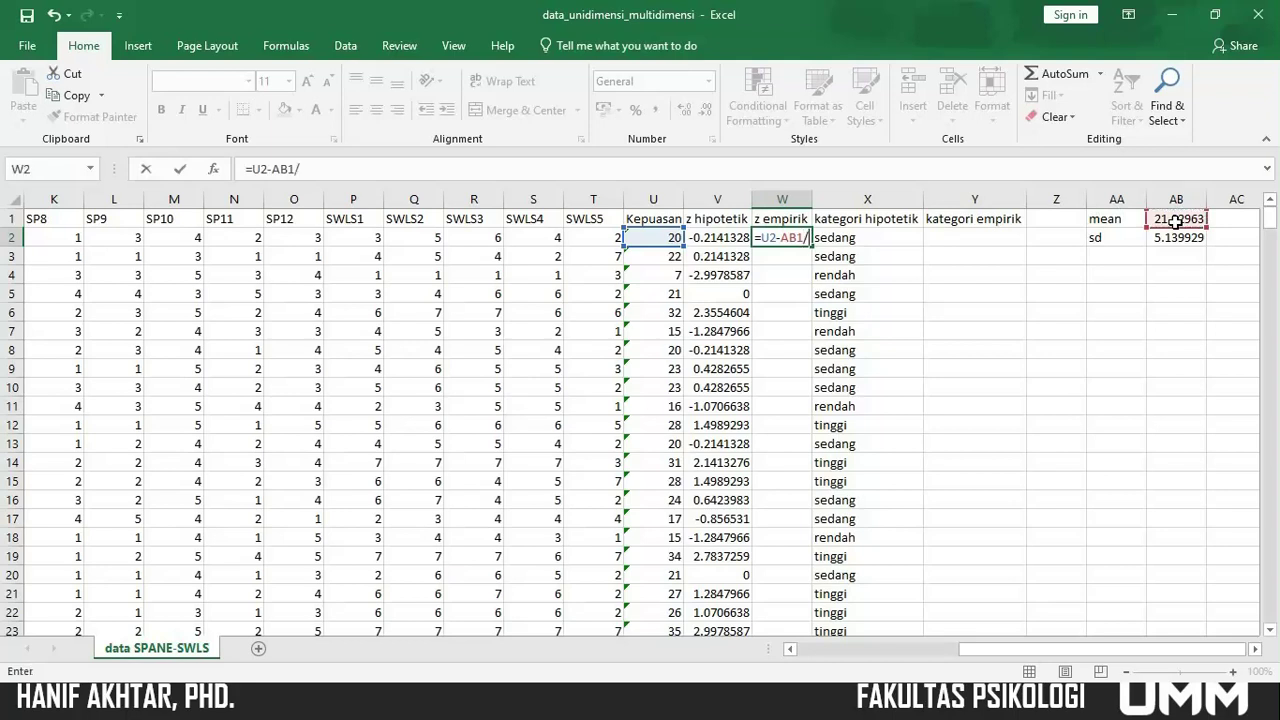
click(1186, 237)
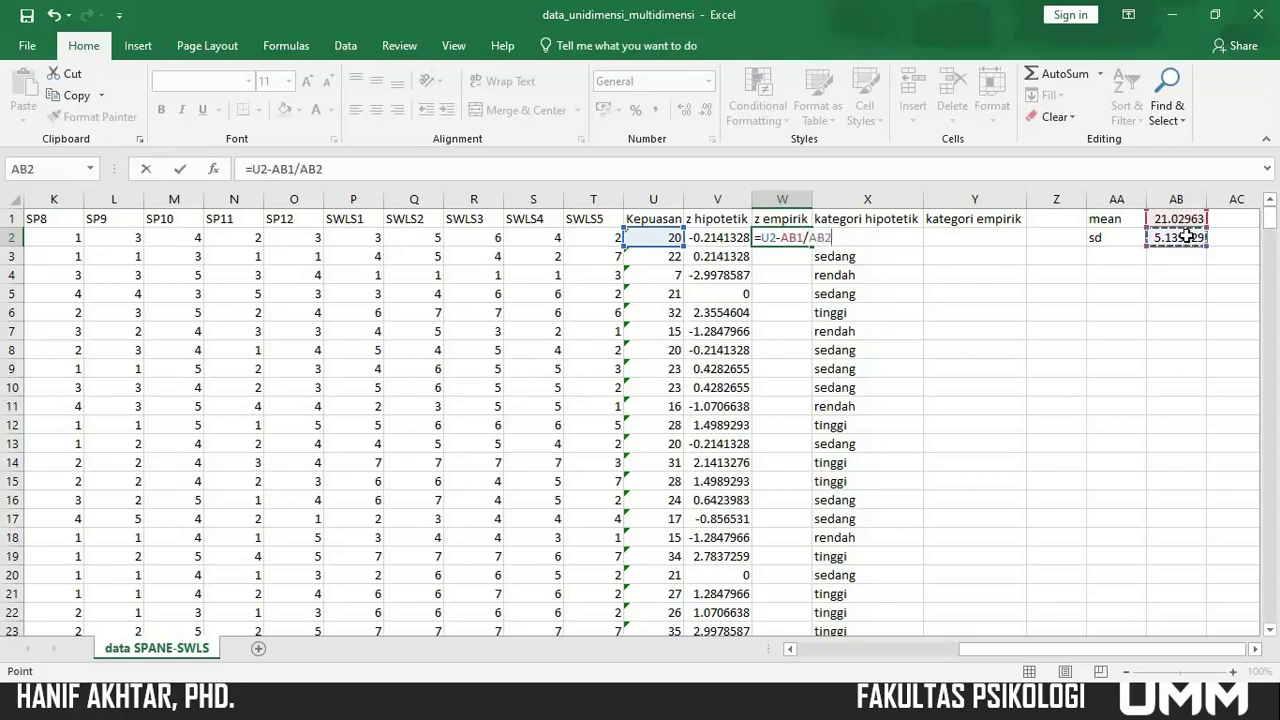
Rework the W2 formula with brackets and fixed values so it reads =(U2-21.02)/5.14.
click(763, 237)
text(()
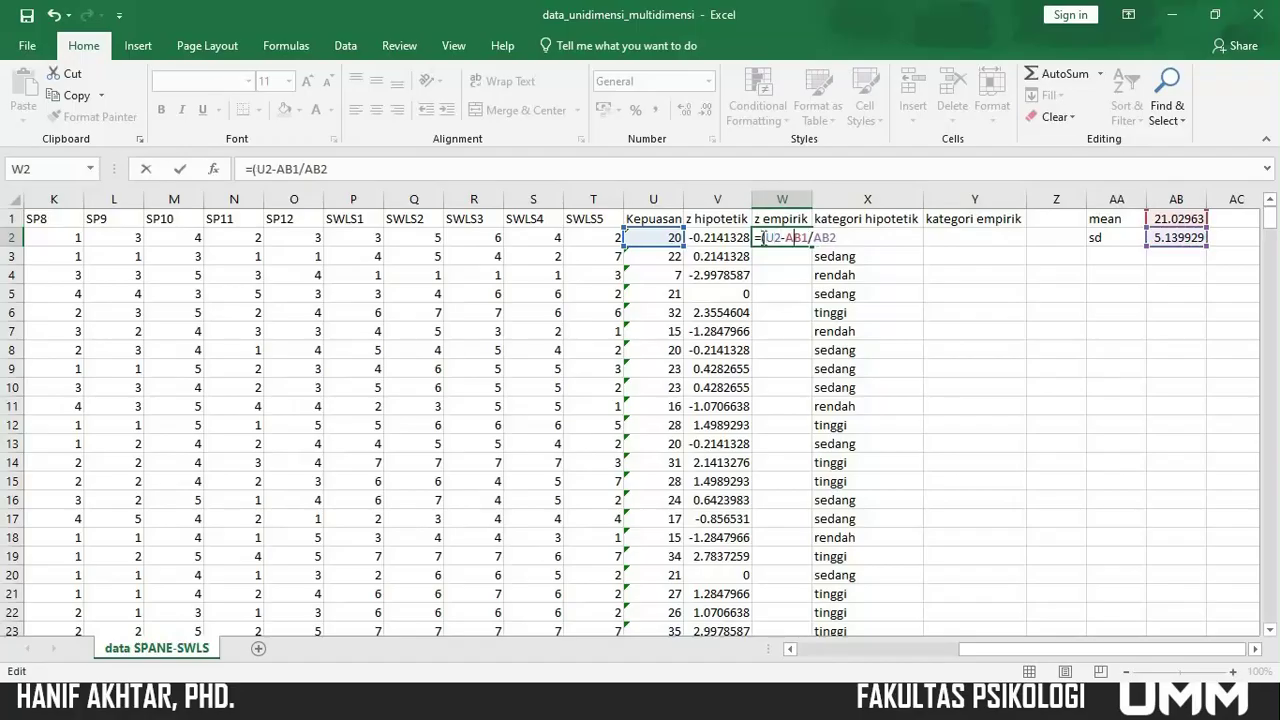
text())
key(BackSpace)
key(BackSpace)
key(BackSpace)
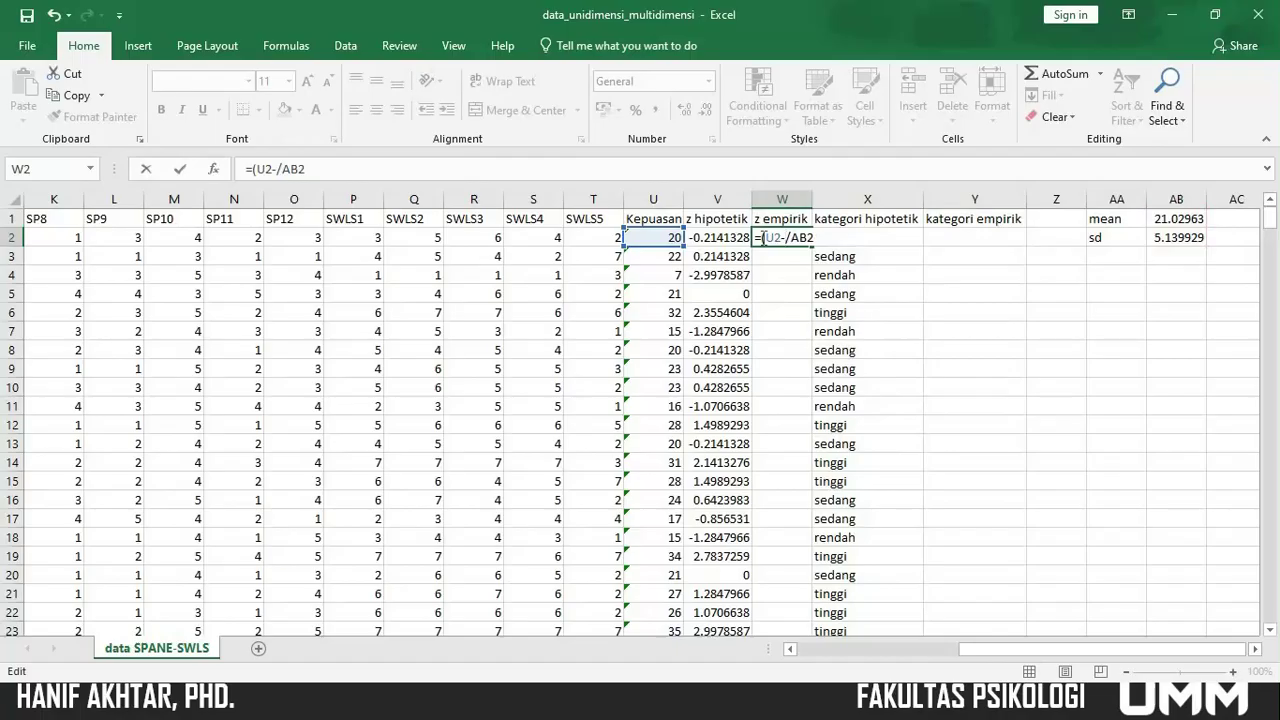
text(21.0)
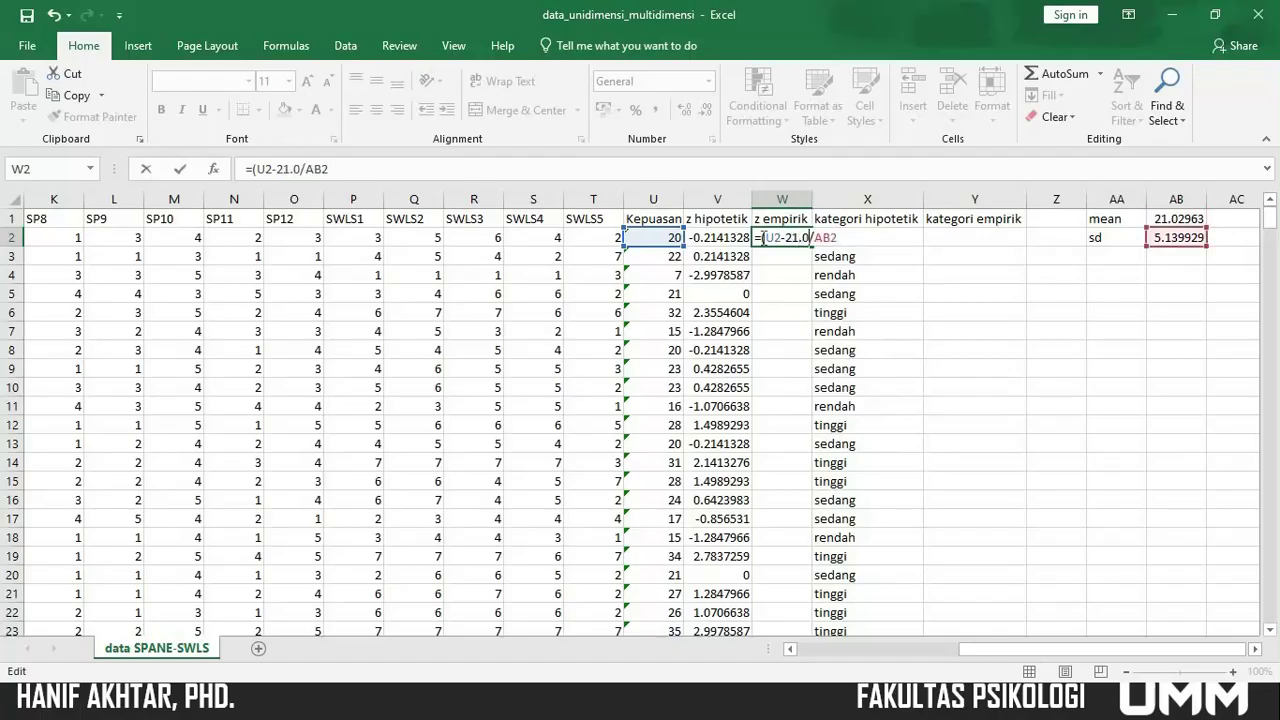
text(2))
key(End)
key(BackSpace)
key(BackSpace)
key(BackSpace)
text(5.)
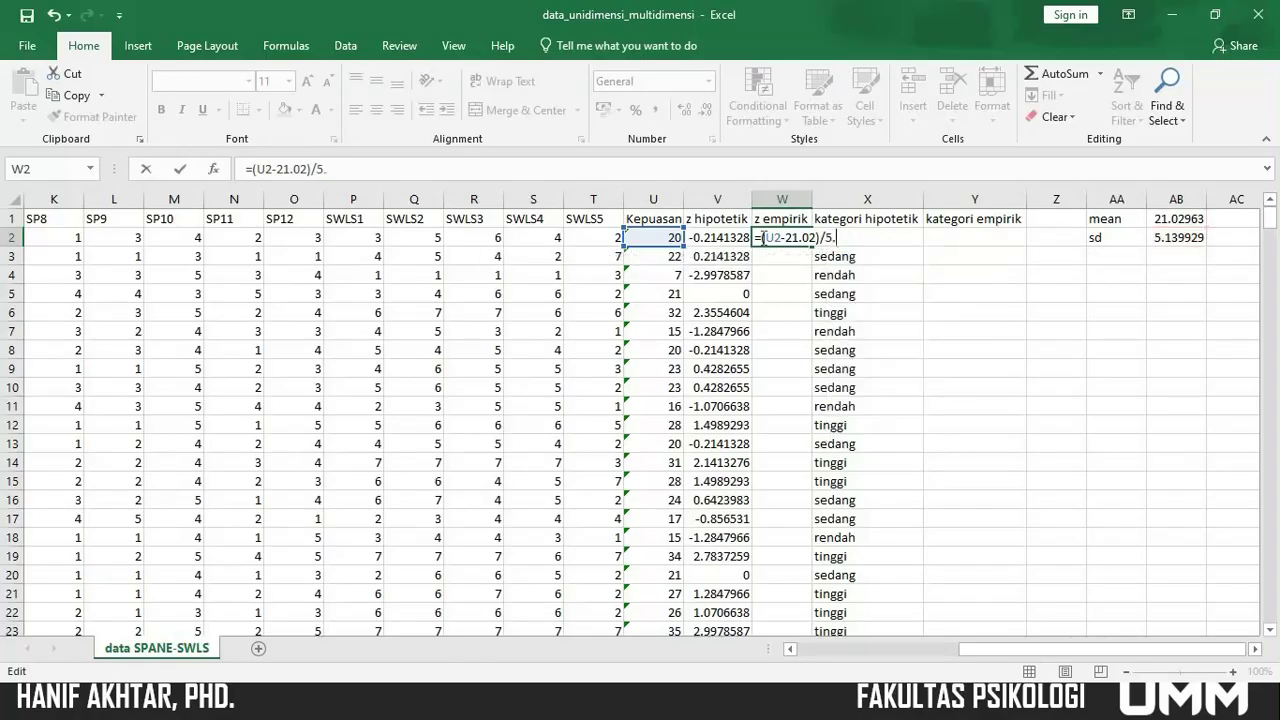
text(14)
key(Return)
Fill the z empirik formula from W2 down the column for all data rows.
click(778, 239)
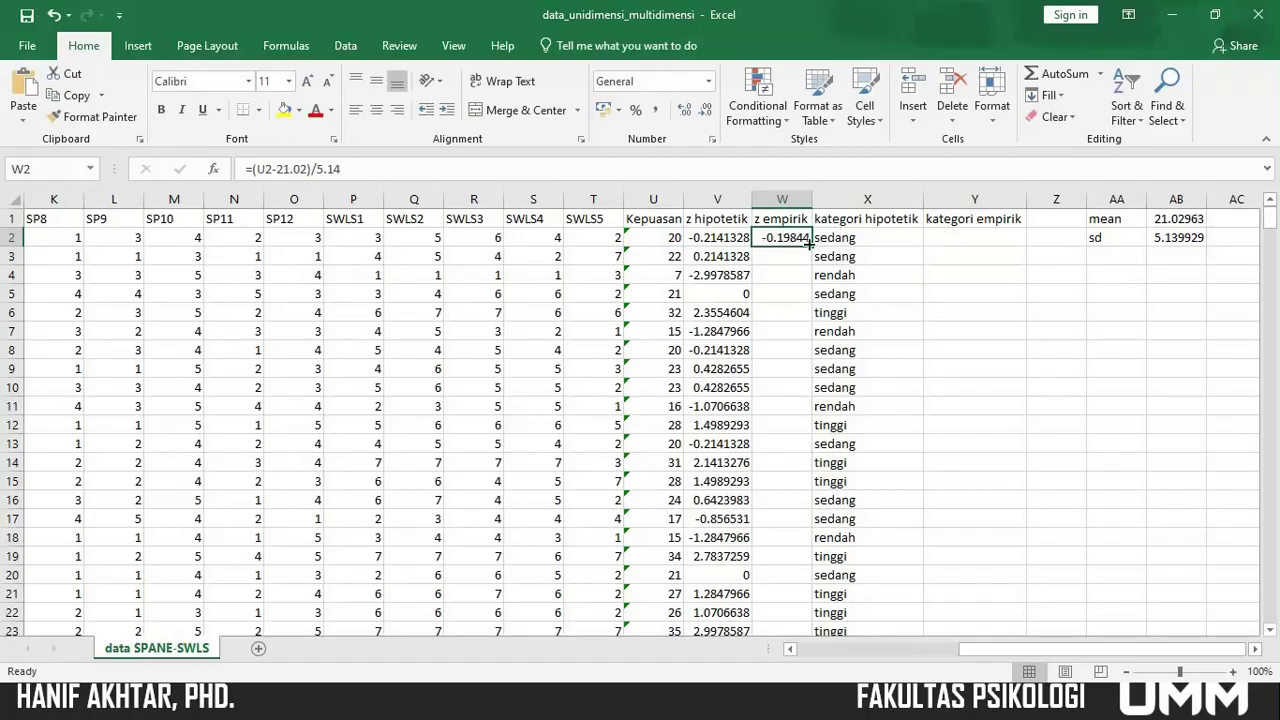
double_click(808, 243)
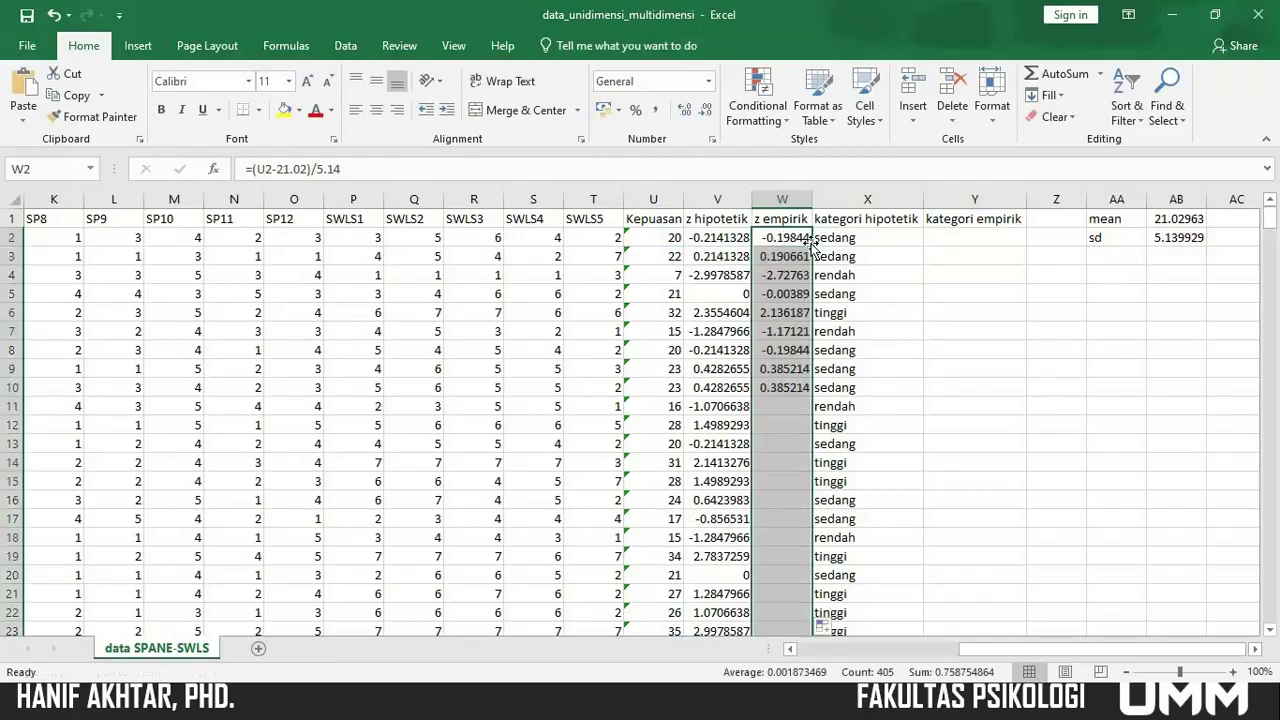
click(883, 238)
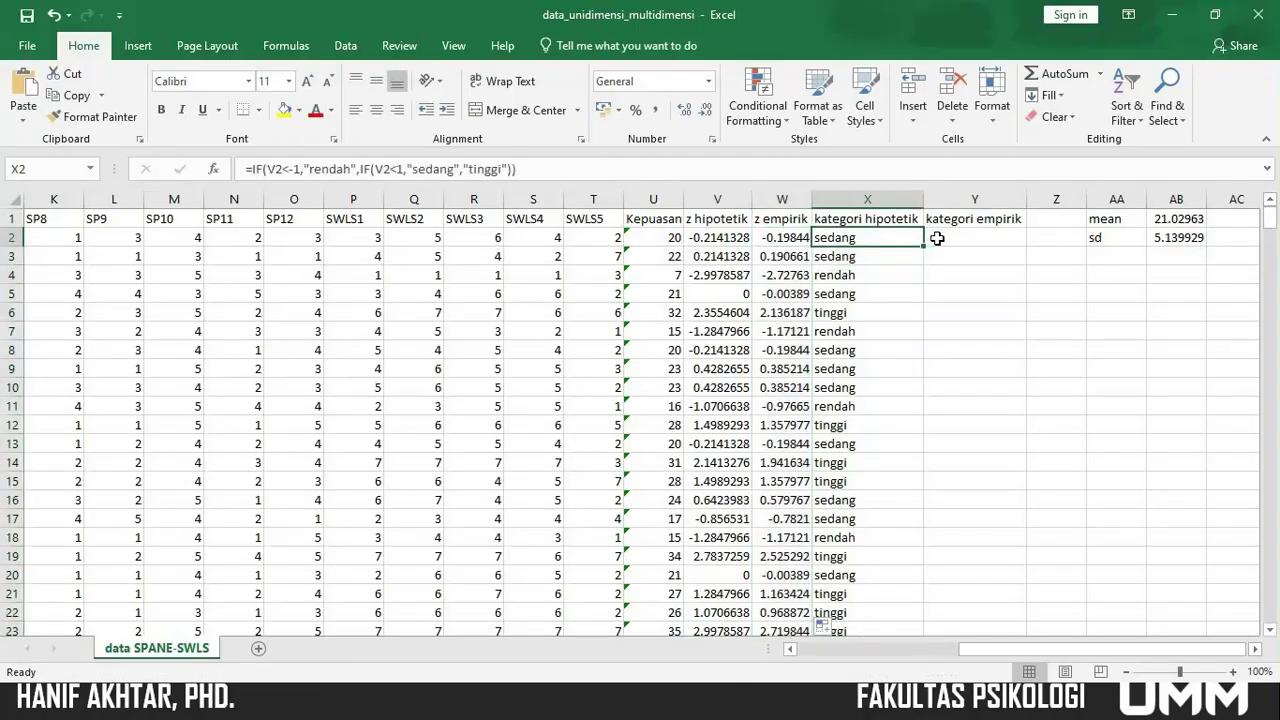
click(937, 238)
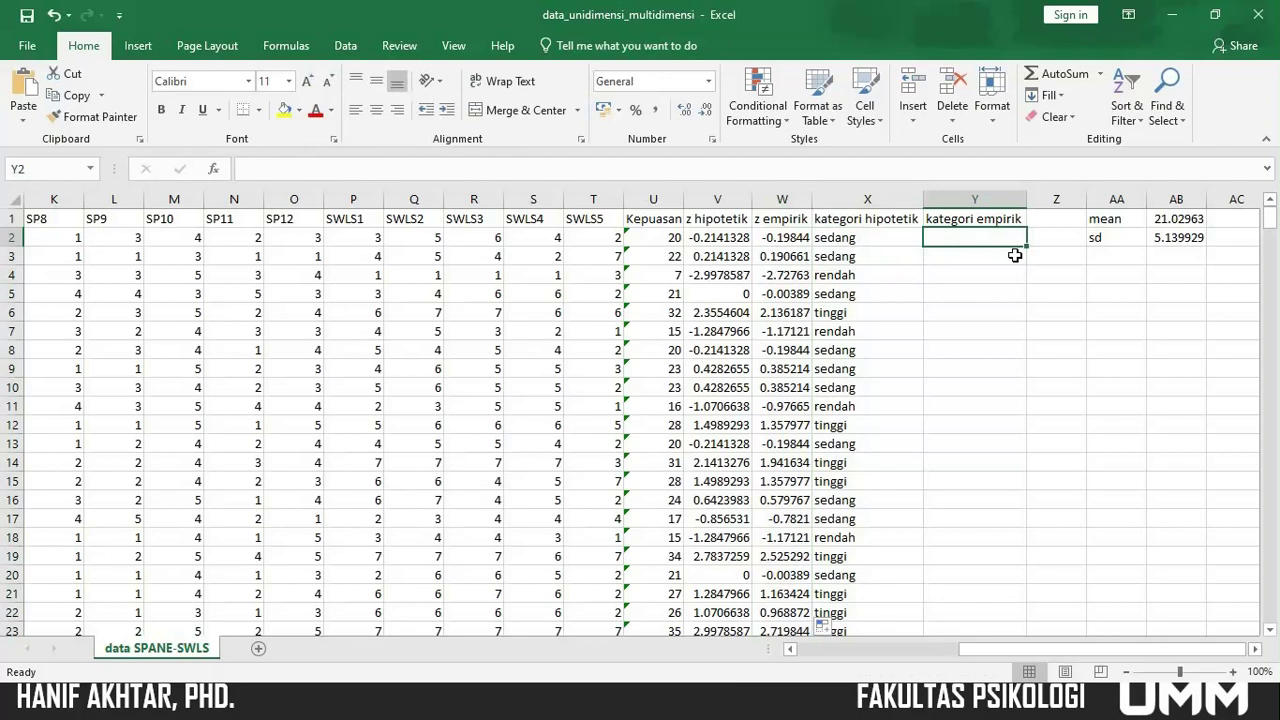
Delete the mean and sd labels and their values in AA1:AB2.
click(1125, 216)
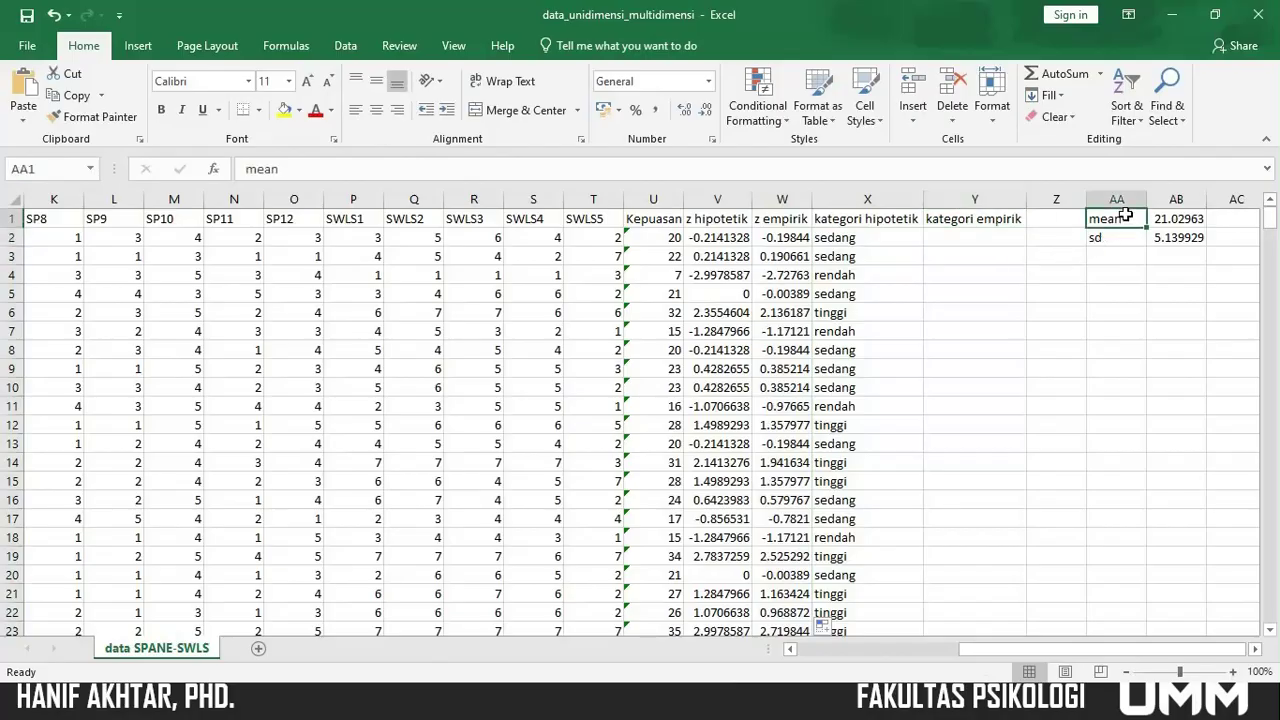
key(shift+Right)
key(shift+Down)
key(Delete)
Start the kategori empirik formula in Y2 with an IF that returns "rendah" when W2<-1.
key(Left)
key(Left)
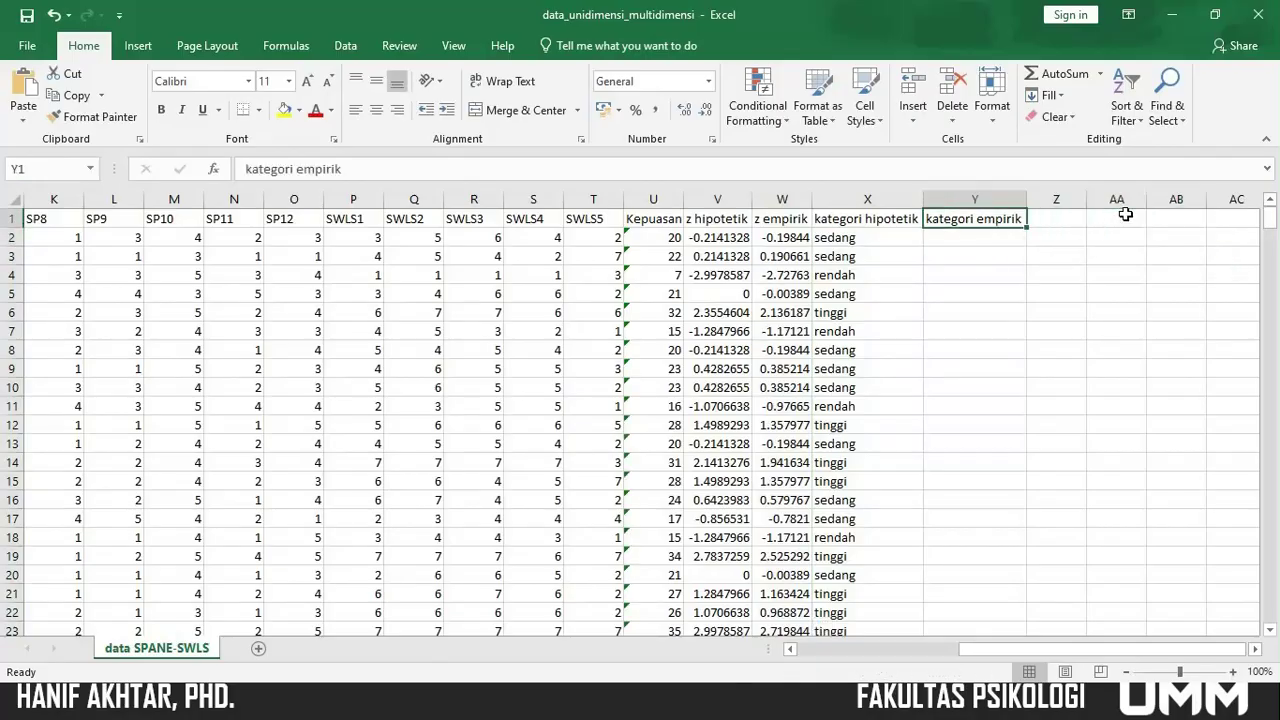
key(Down)
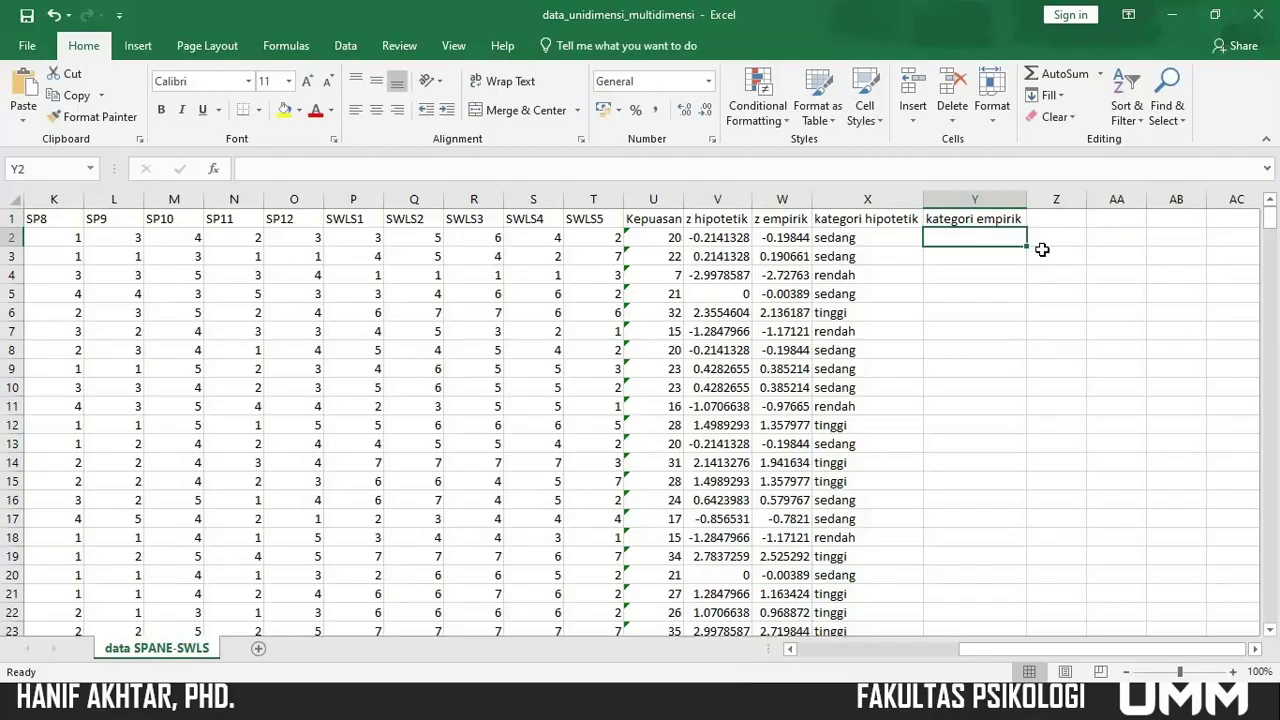
text(=if()
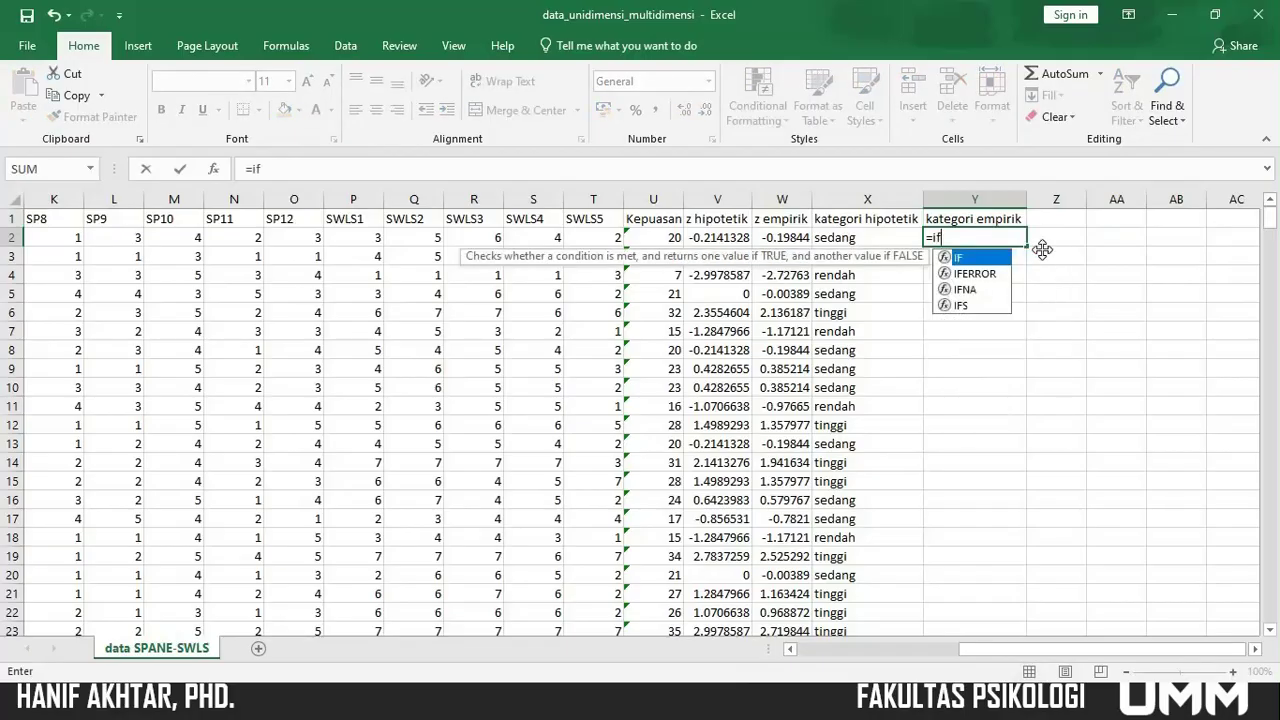
click(795, 237)
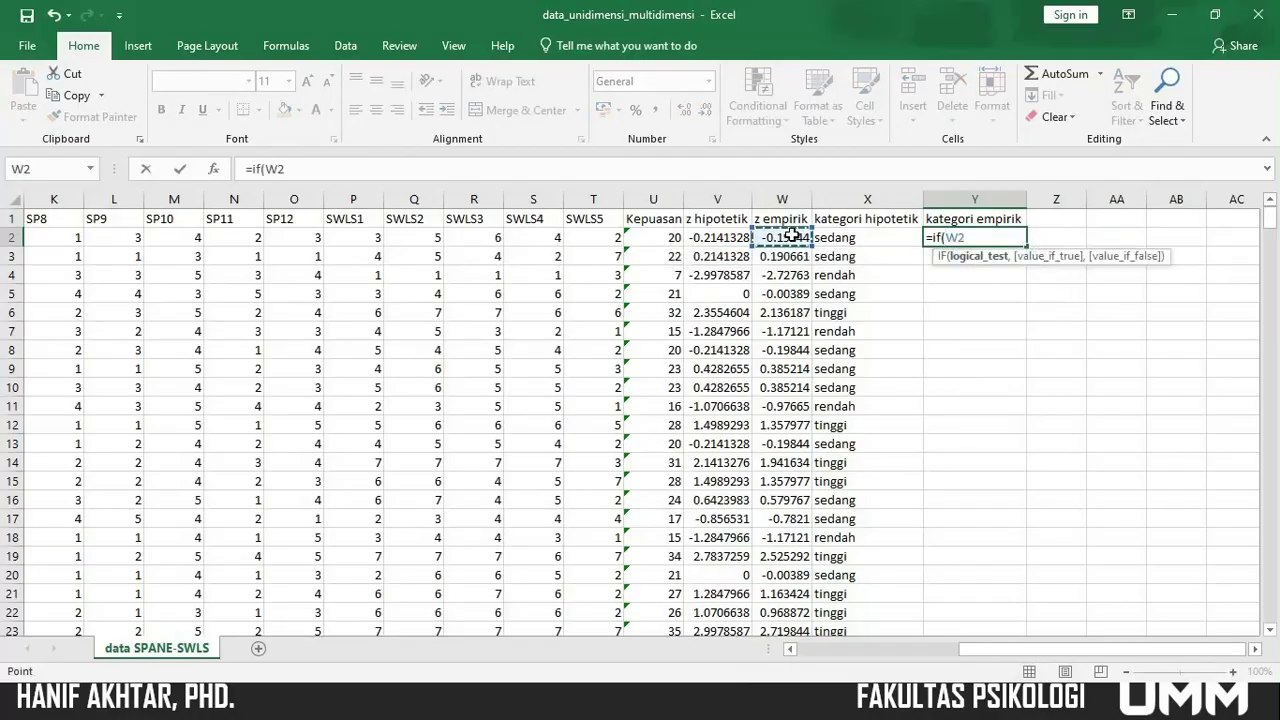
text(<-1,)
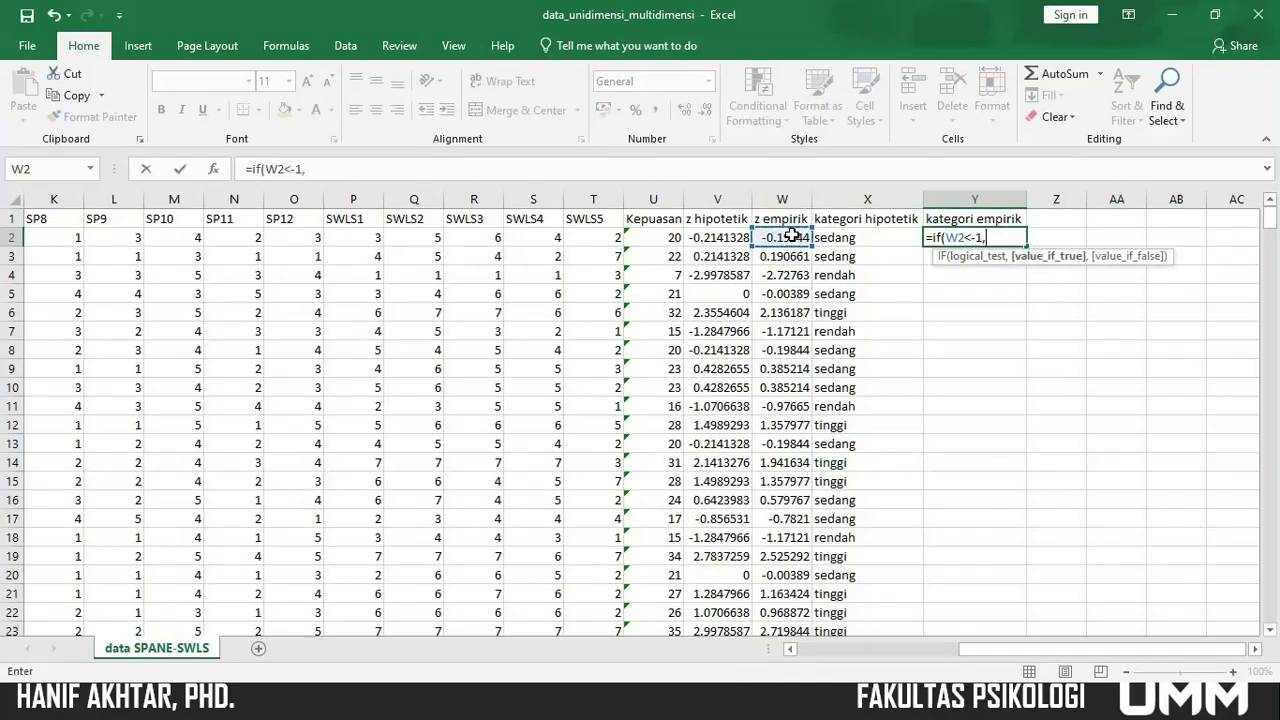
text("rendah",)
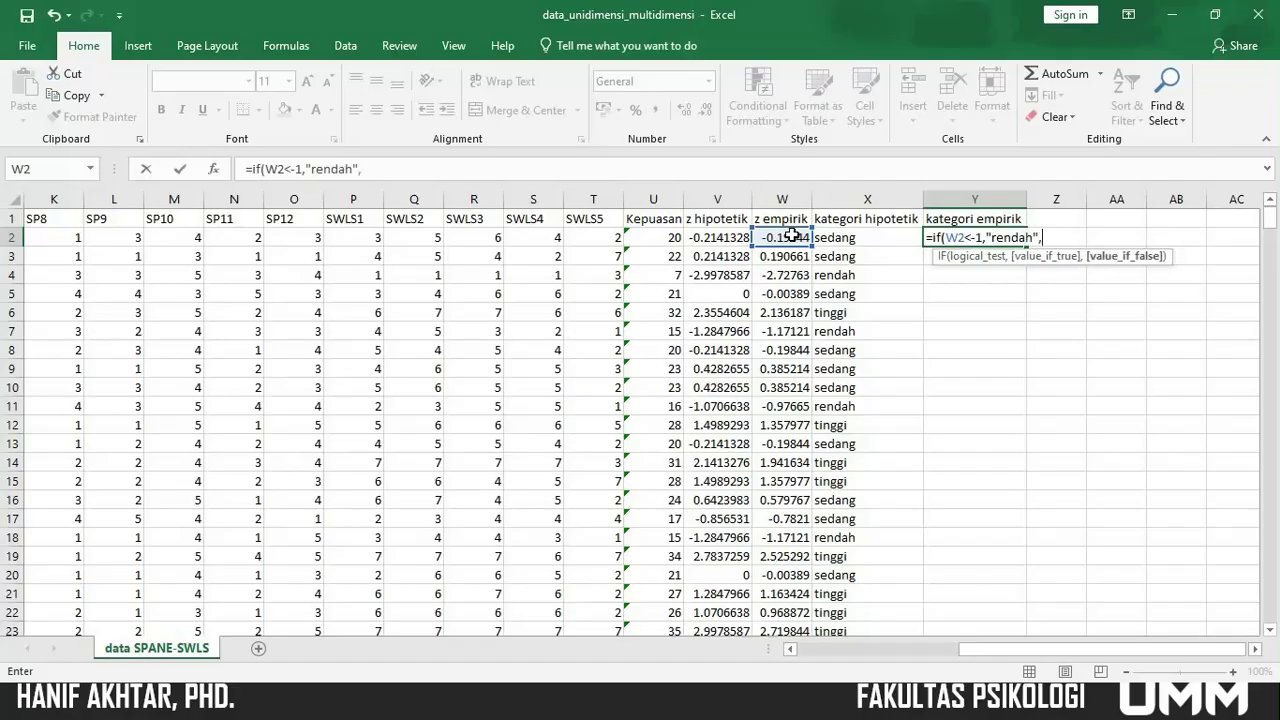
Finish the Y2 formula with a nested IF returning "sedang" when W2<1 and "tinggi" otherwise, and fill it down for all data rows.
text(if)
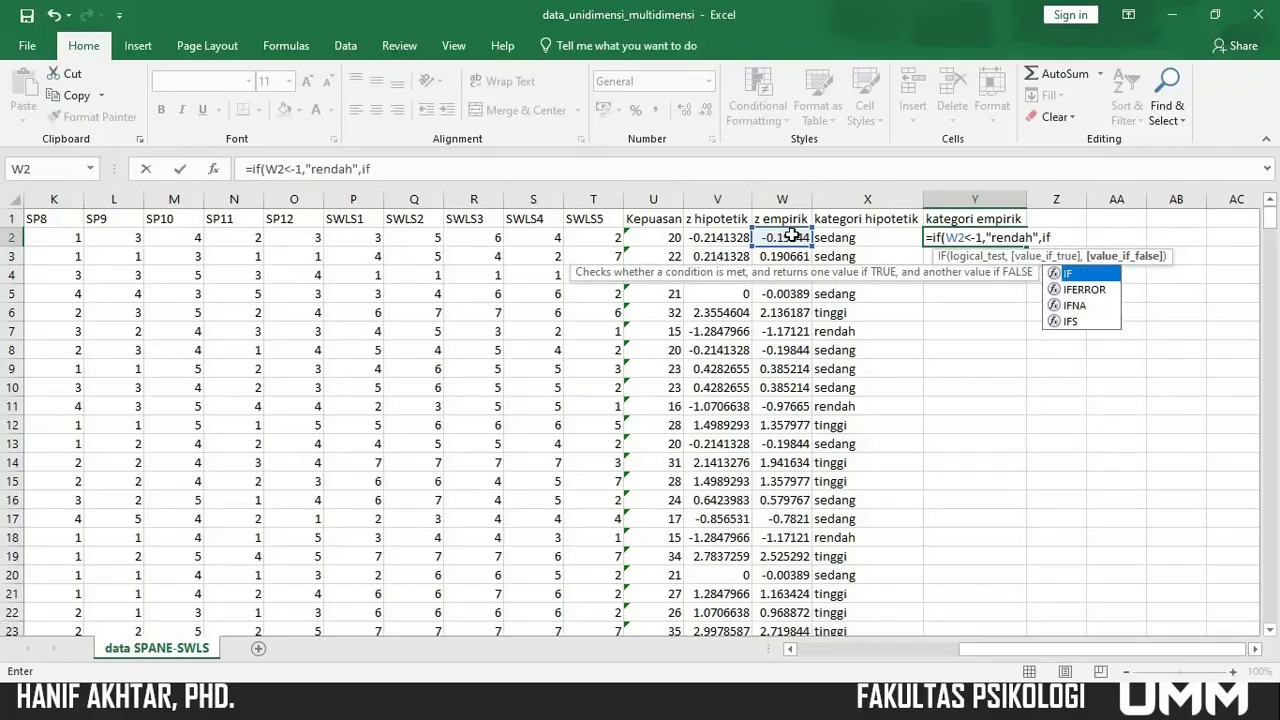
text(()
click(791, 236)
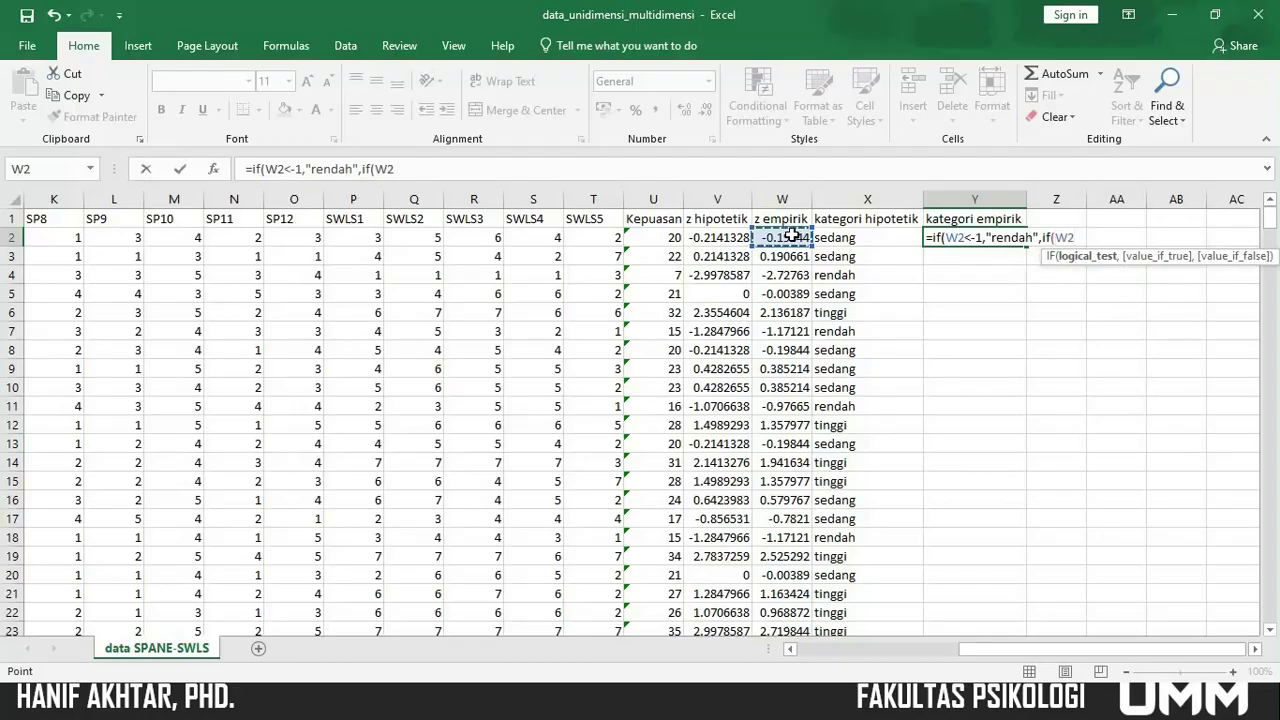
text(<1,"sedang")
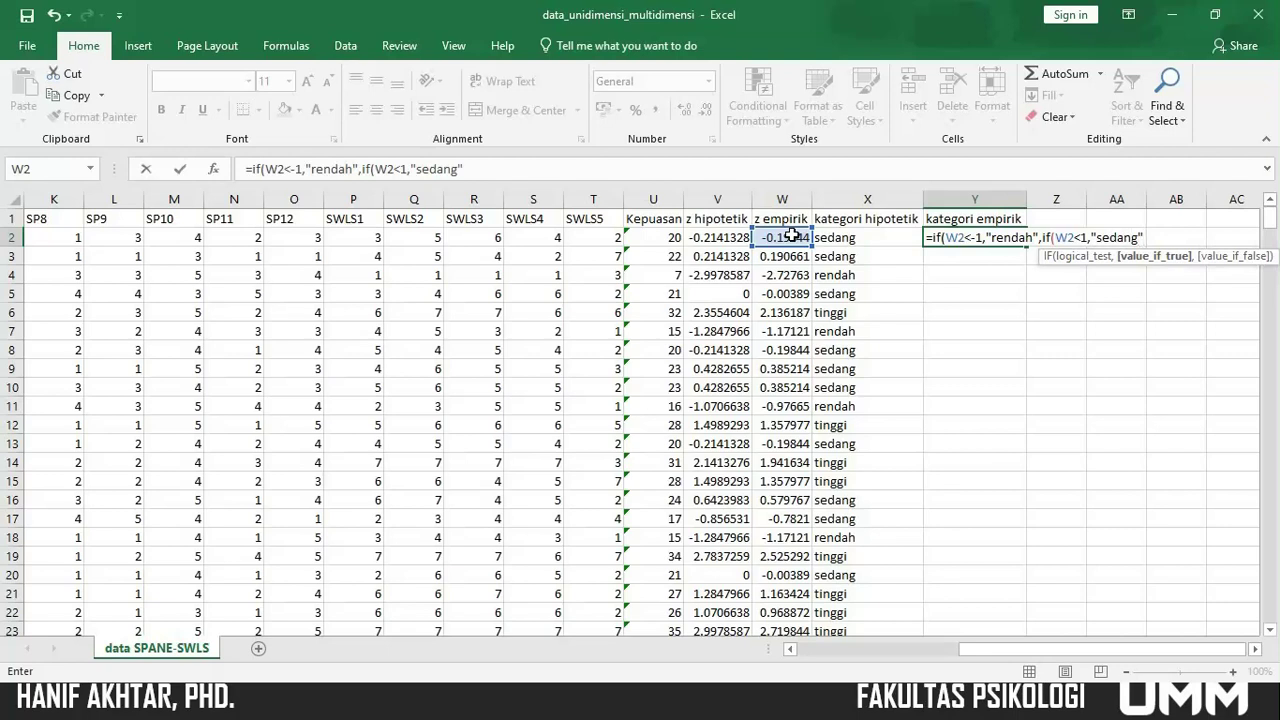
text(,")
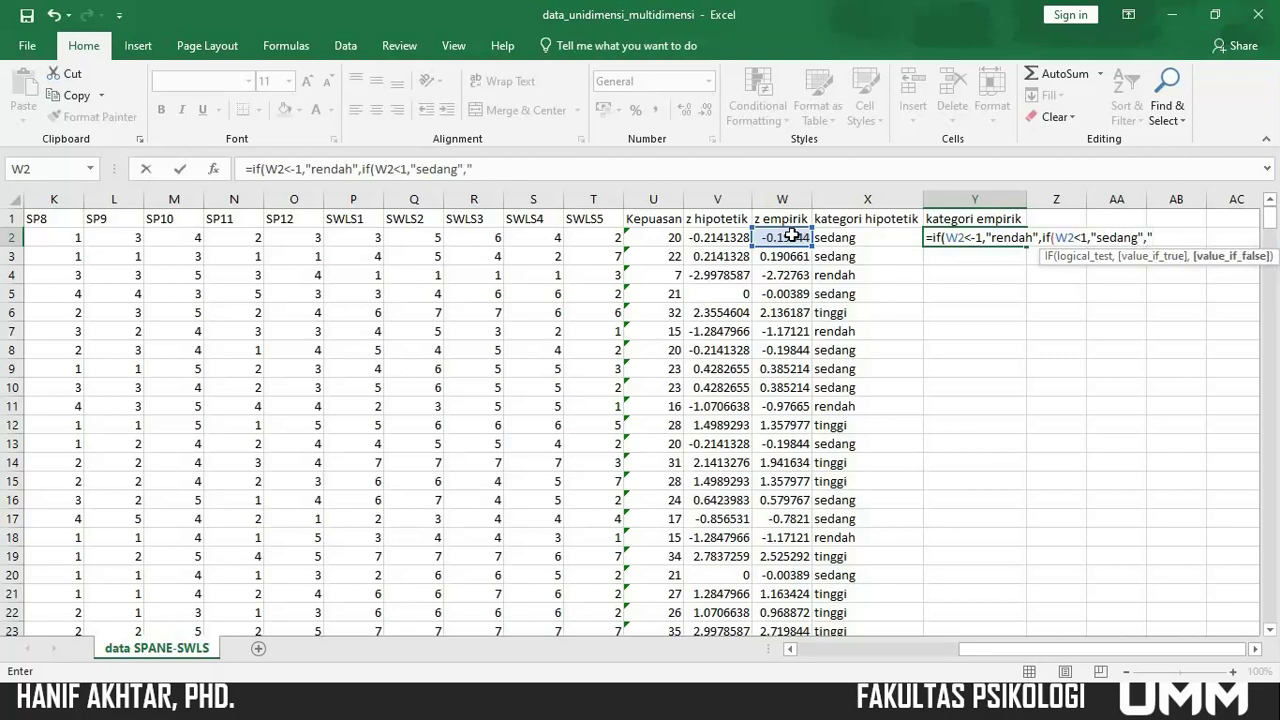
text(tinggi")))
key(Return)
key(Up)
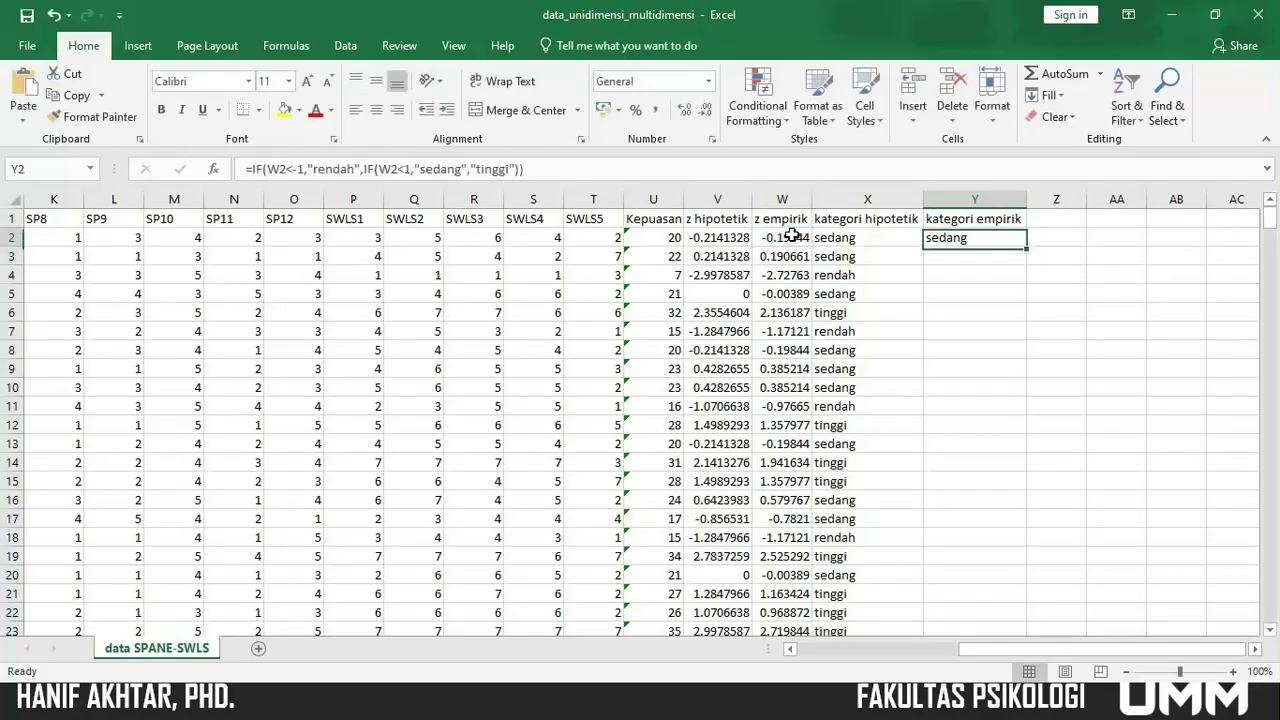
double_click(1026, 246)
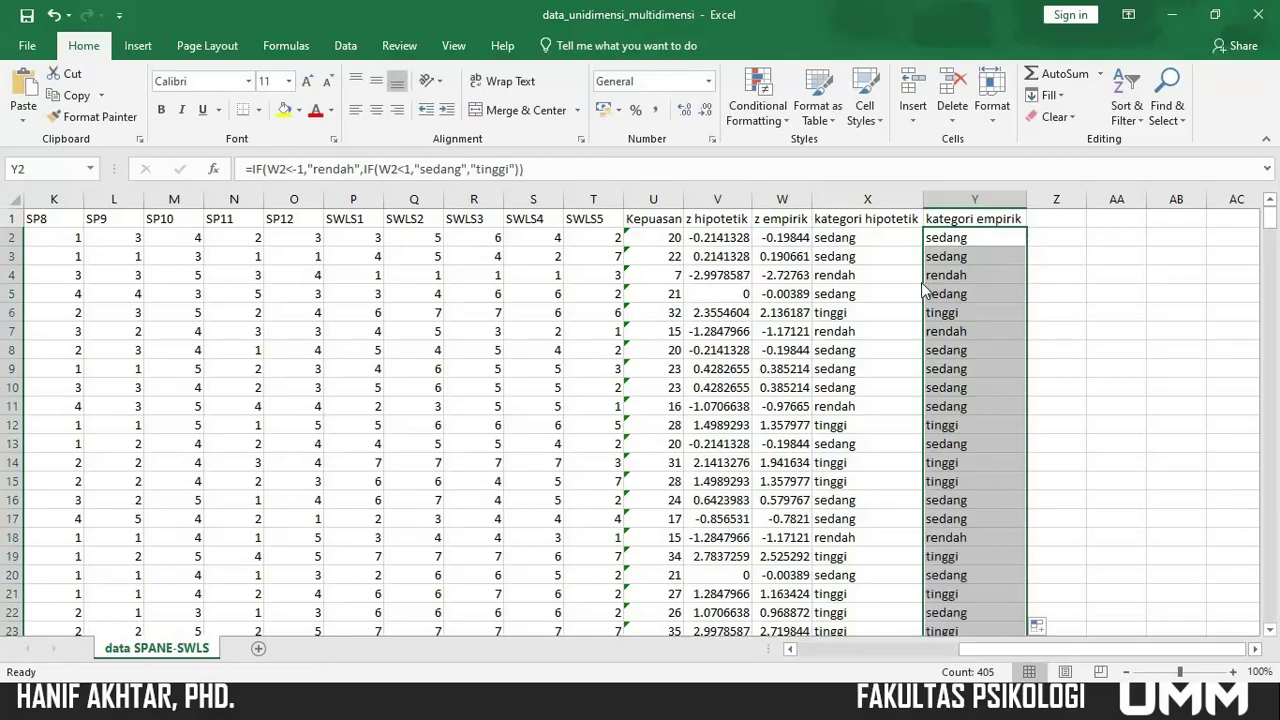
Compare the kategori hipotetik and kategori empirik columns and review the formulas behind them in row 2.
click(852, 248)
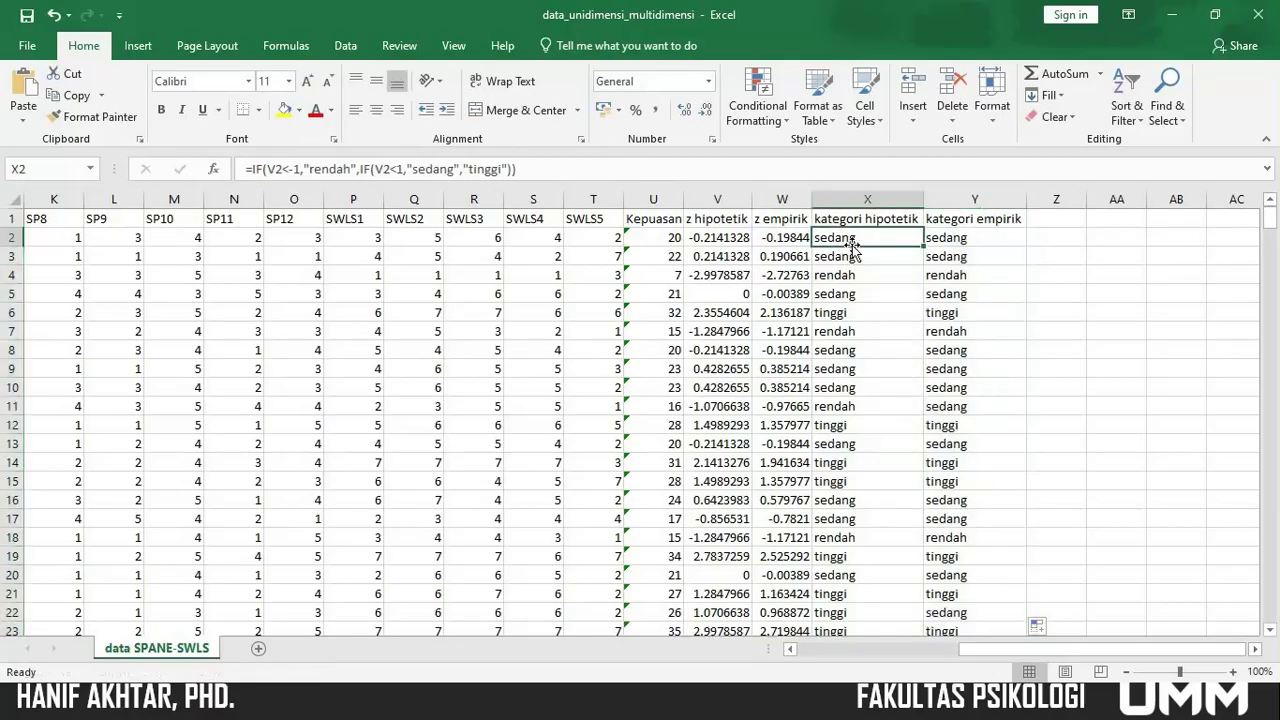
click(991, 271)
key(Up)
key(Up)
key(Up)
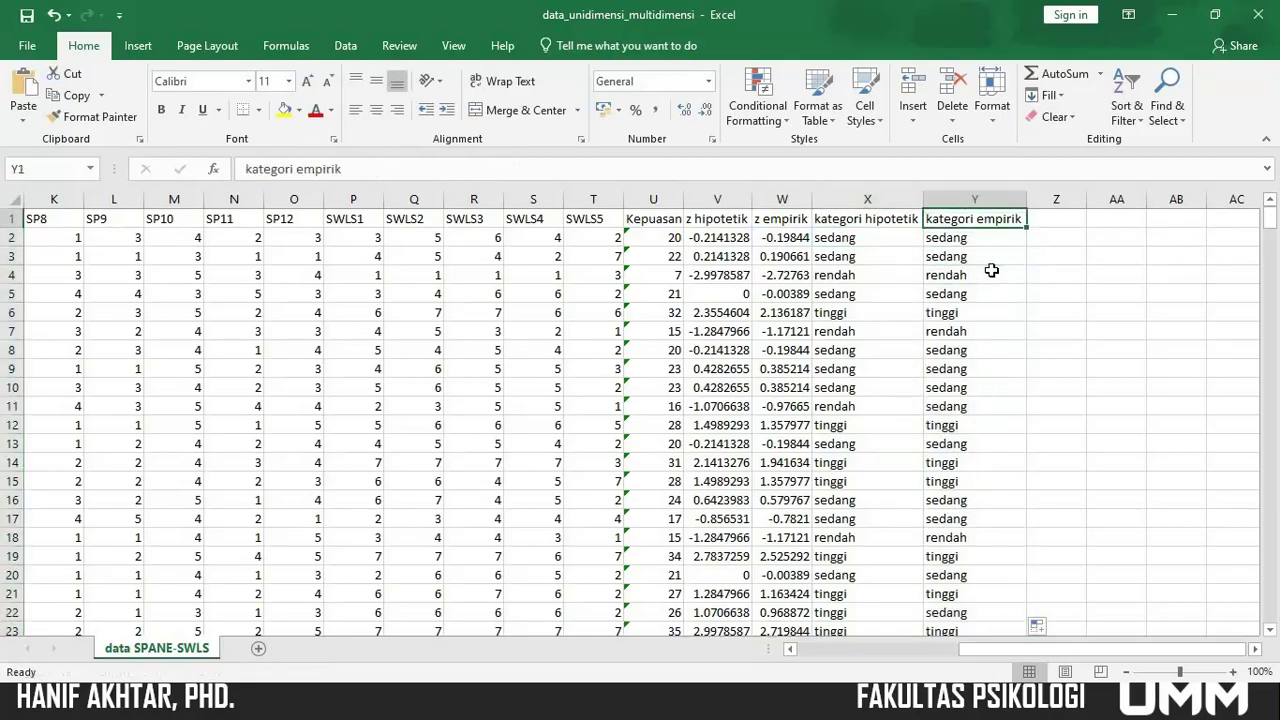
key(Left)
key(Left)
key(Down)
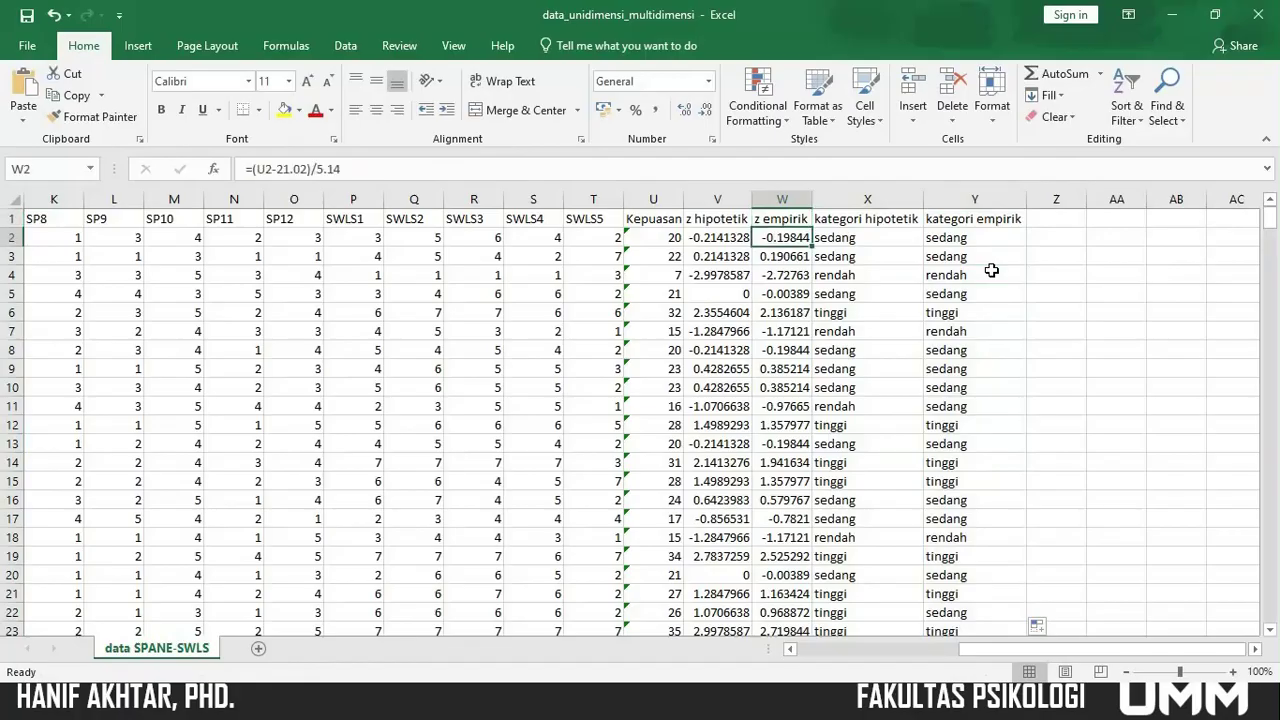
key(Right)
key(Right)
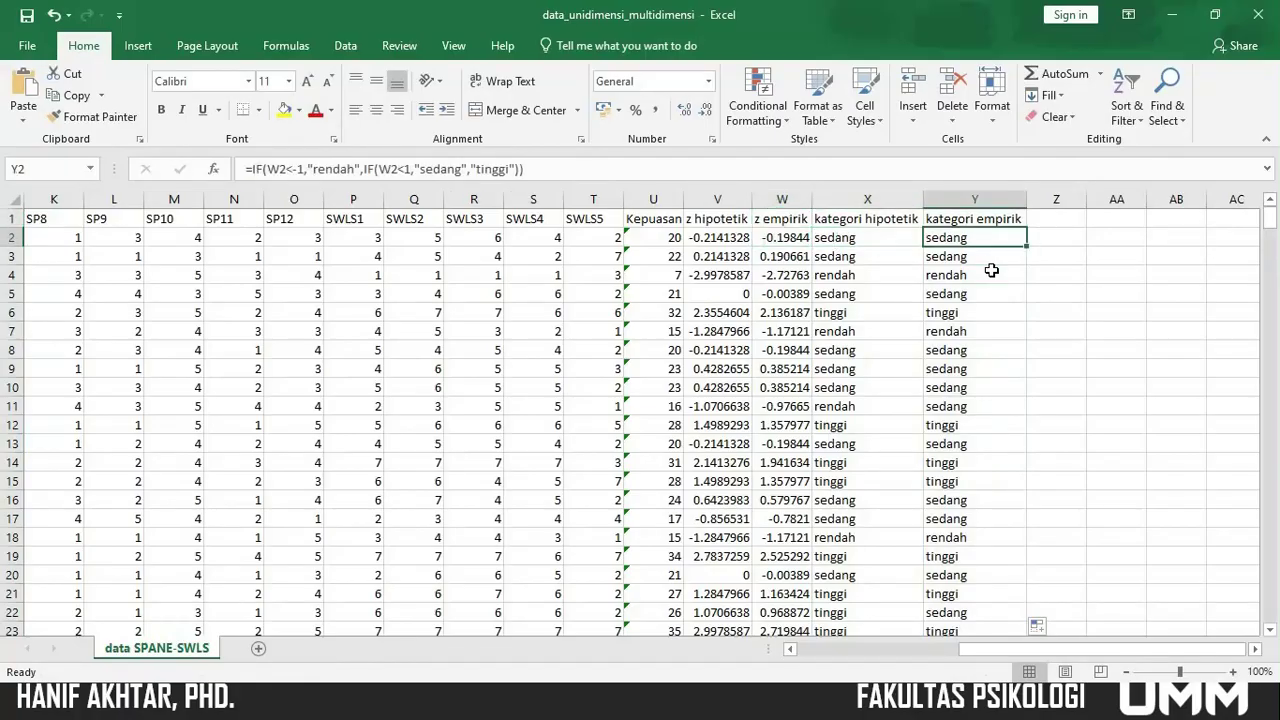
Review the kategori hipotetik formula in X2 and go over the z empirik, kategori hipotetik and kategori empirik column headers.
key(Left)
key(Left)
key(Right)
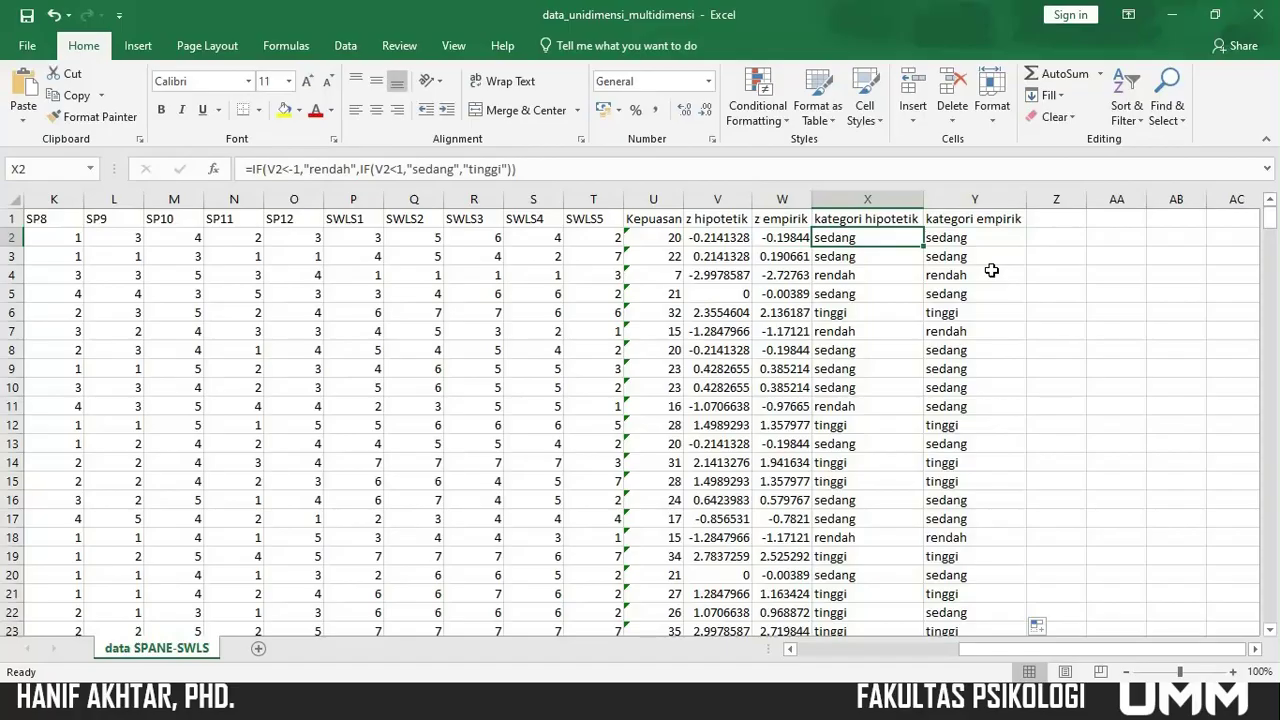
key(Right)
key(Up)
key(Left)
key(Left)
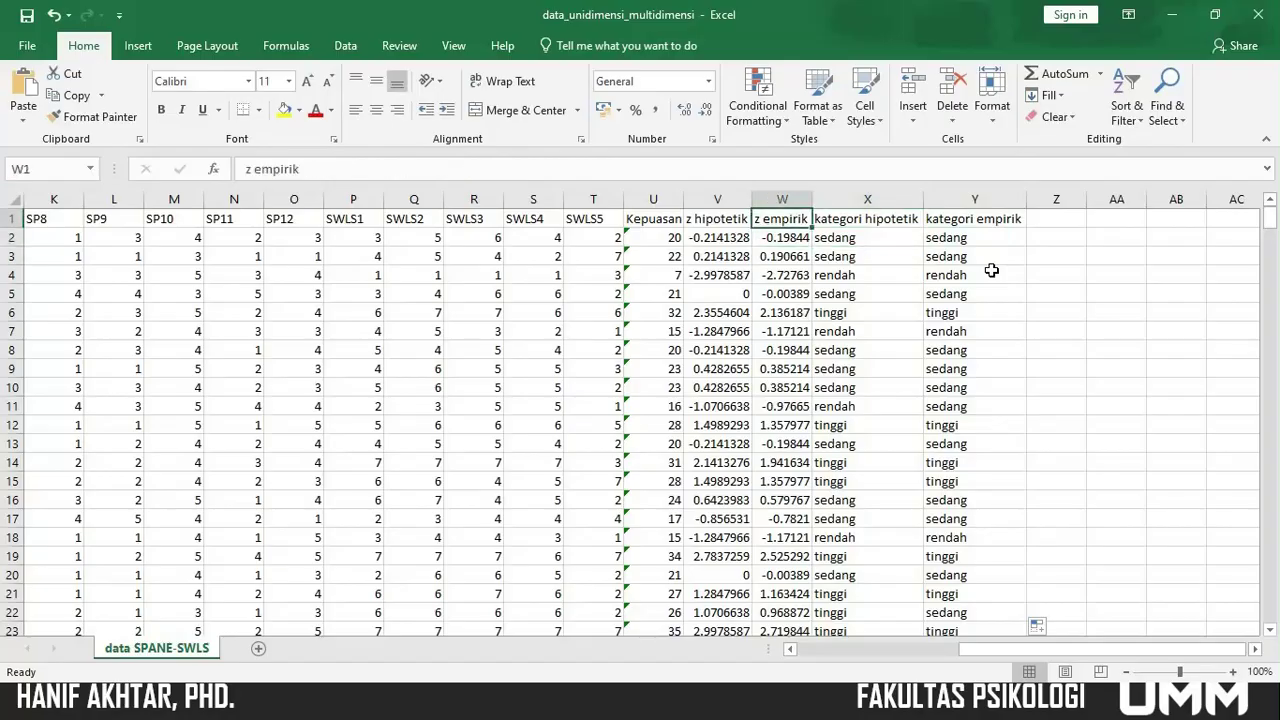
key(Right)
key(Right)
key(Left)
key(Left)
key(Right)
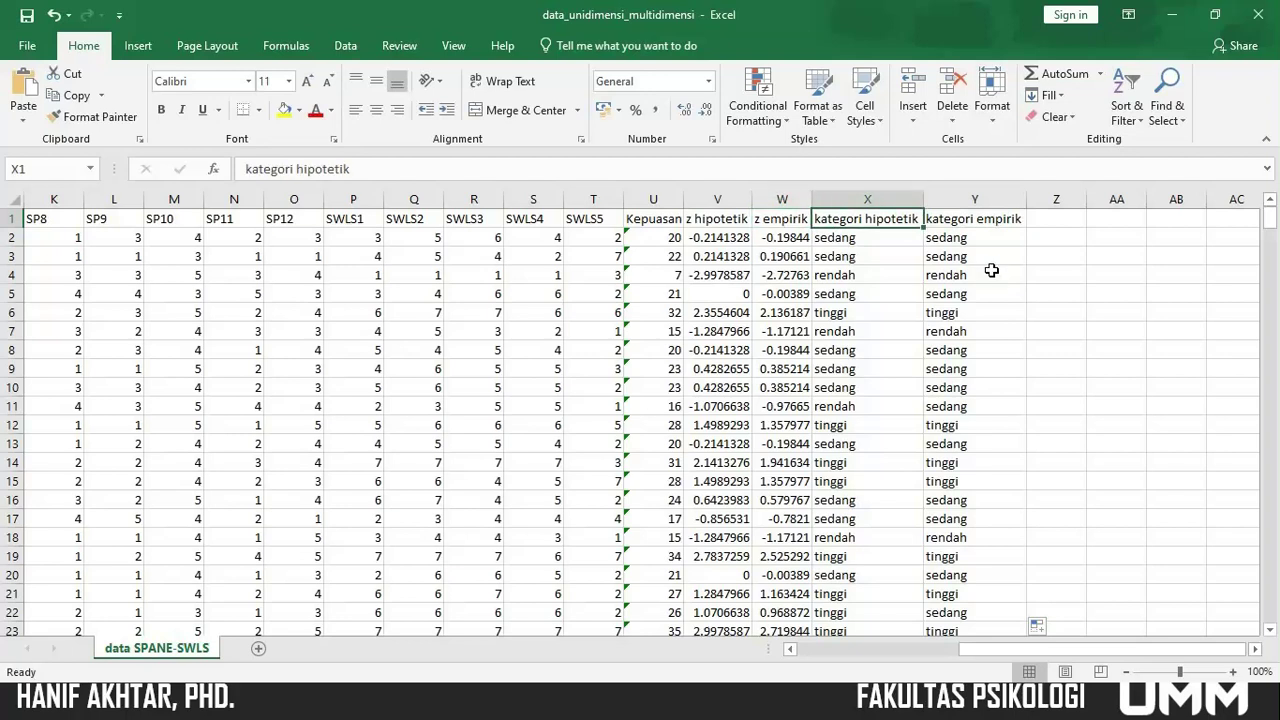
Launch jamovi 2.6.24 and maximize its window.
key(super)
text(jamo)
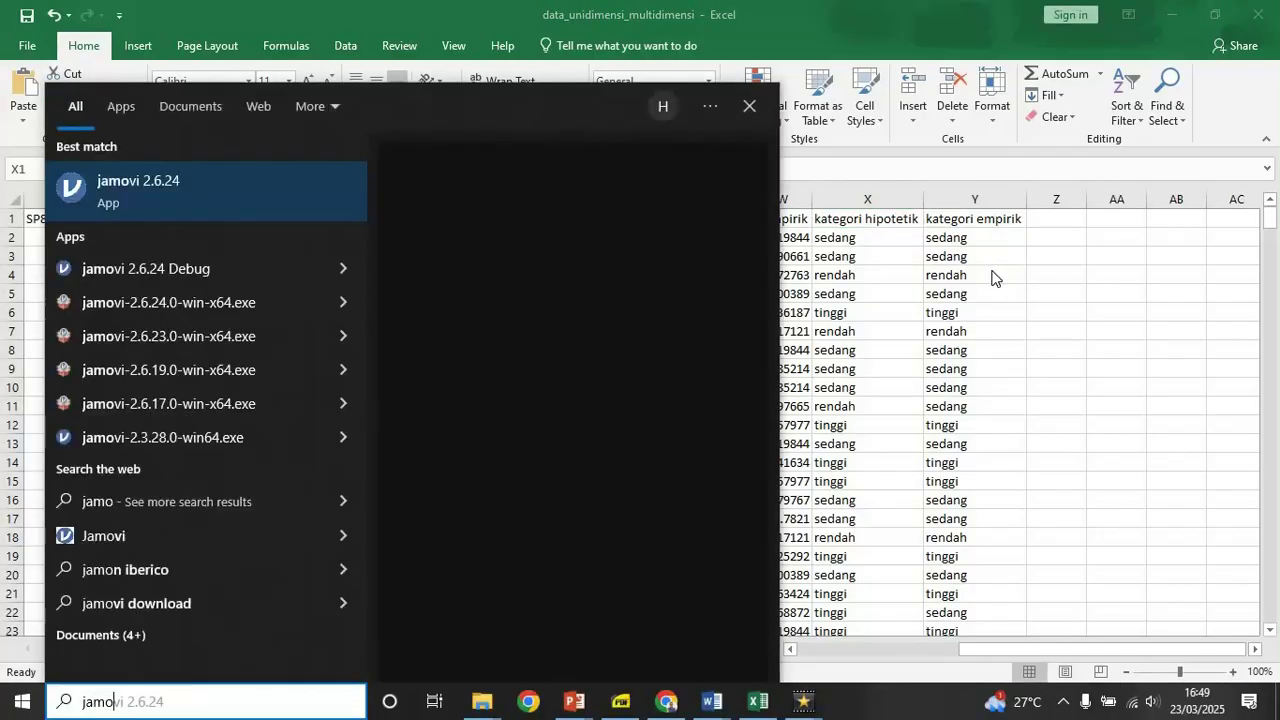
key(Return)
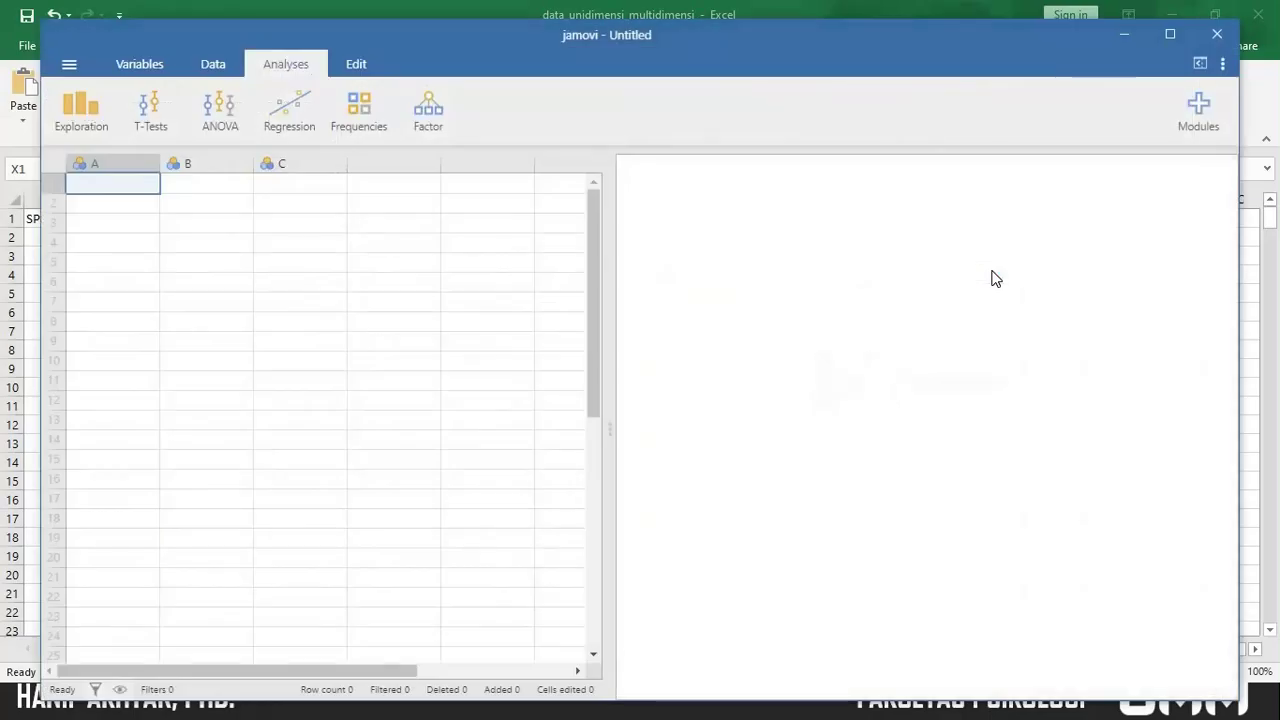
click(1170, 38)
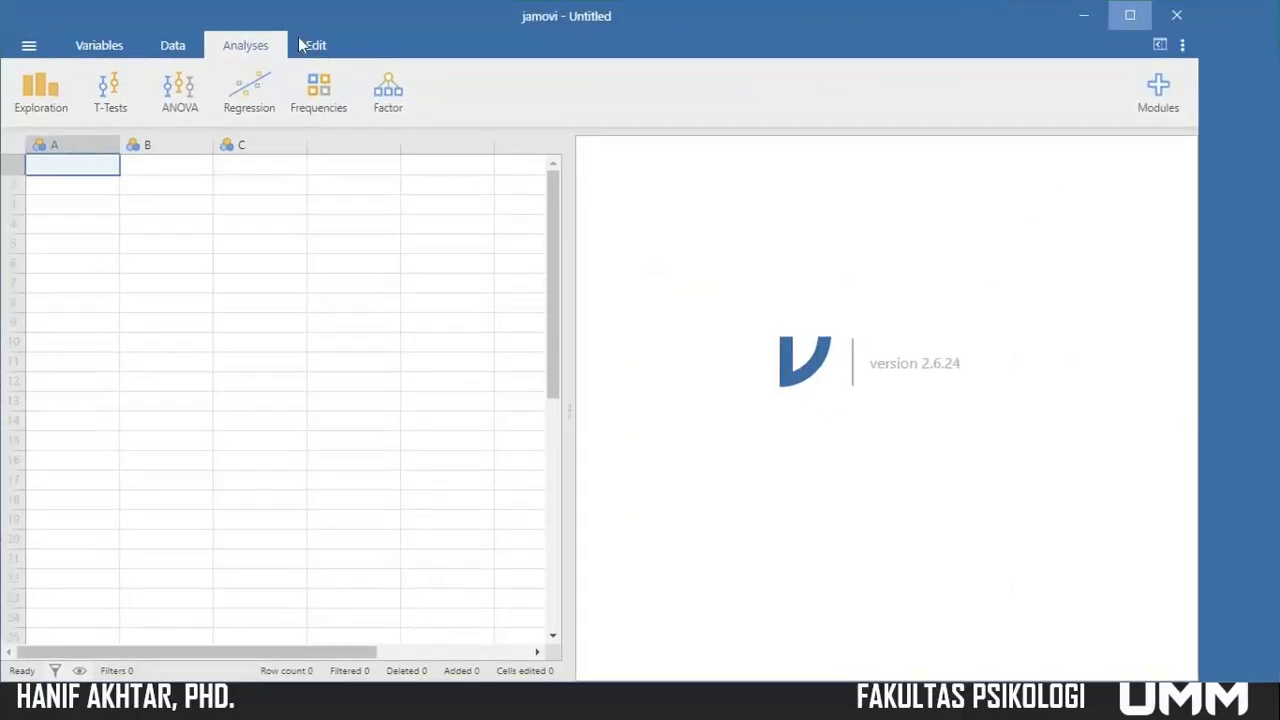
Open the data_unidimensi_multidimensi workbook from the Data untuk latihan folder in jamovi.
click(29, 47)
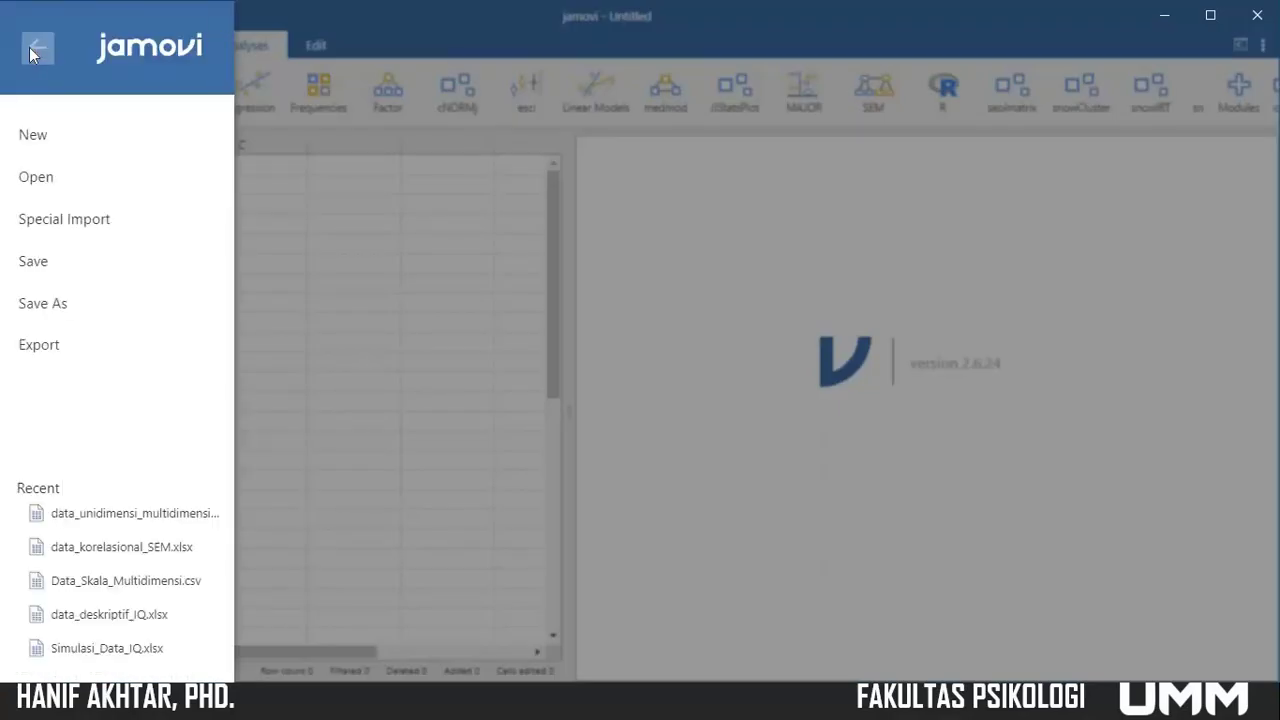
click(55, 178)
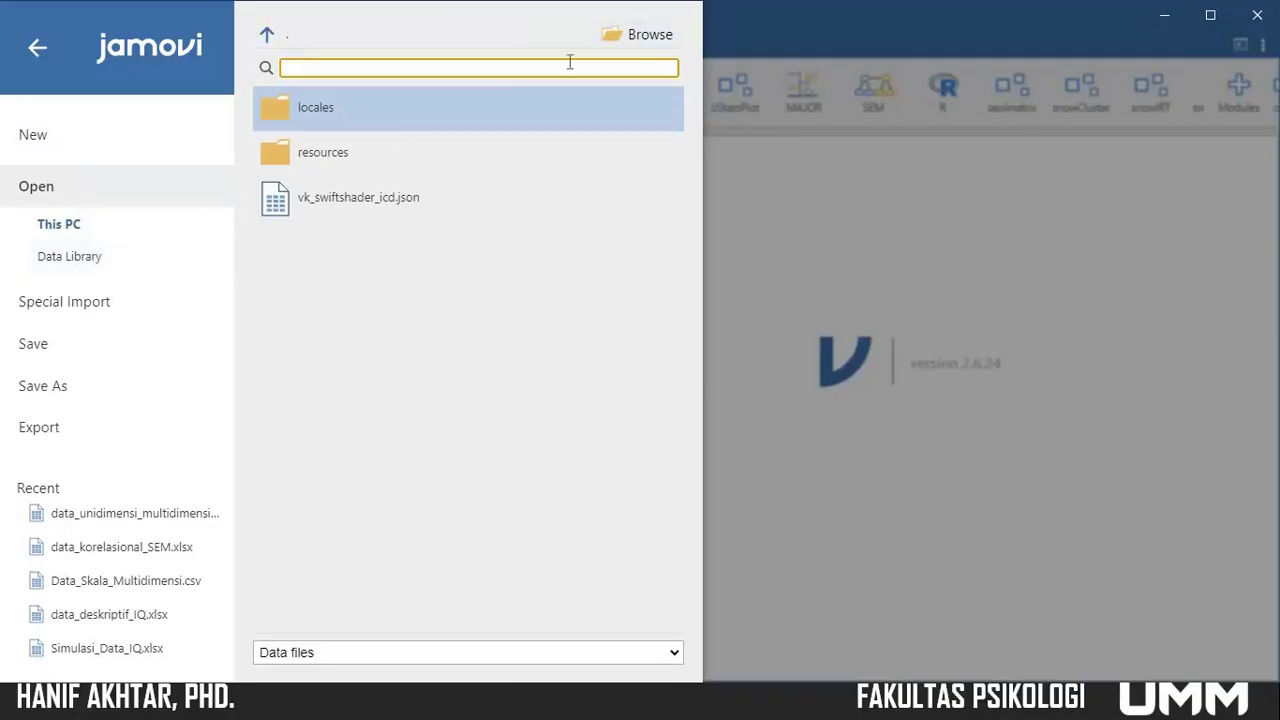
click(631, 38)
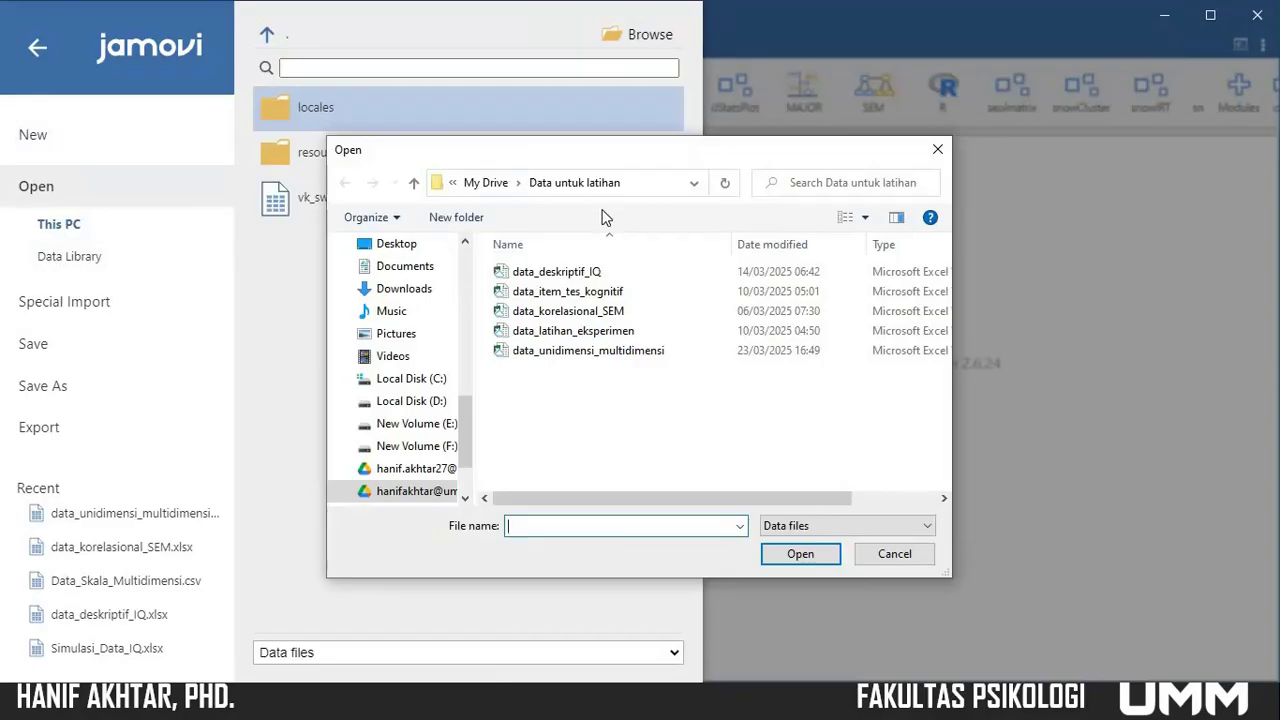
double_click(588, 351)
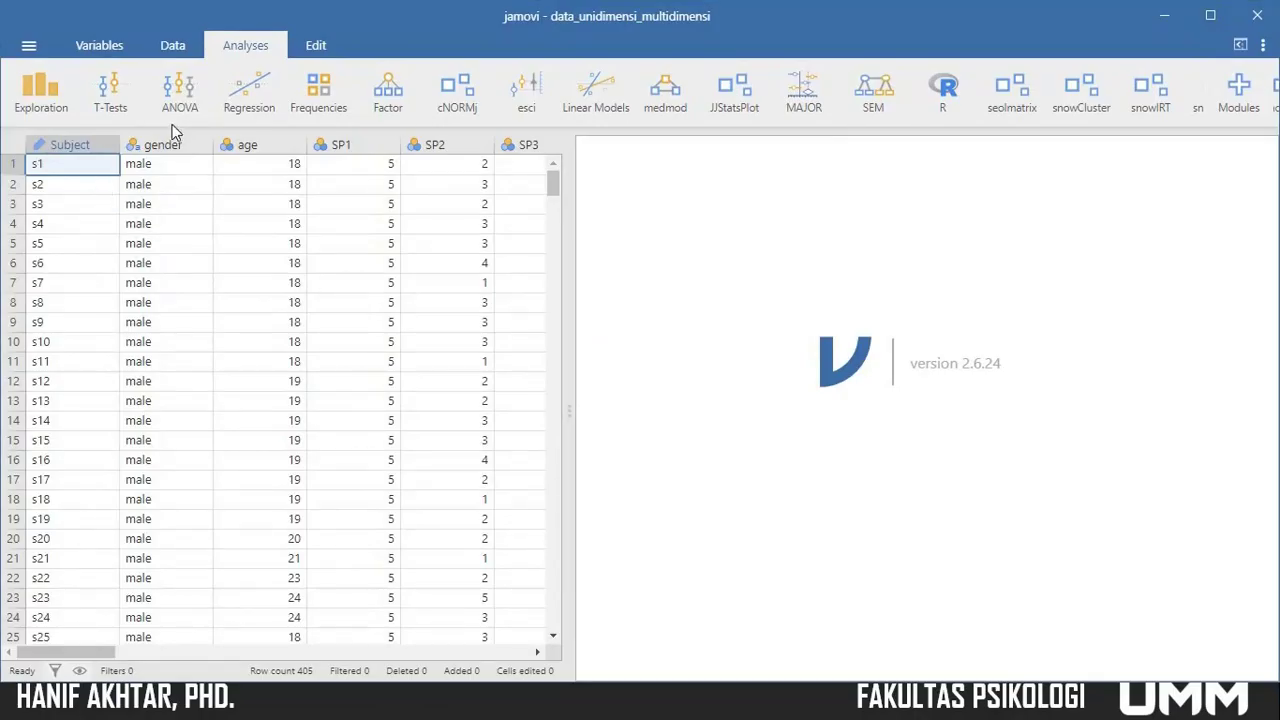
Run a Descriptives analysis on kategori hipotetik and kategori empirik with frequency tables, and view both frequency tables.
click(51, 95)
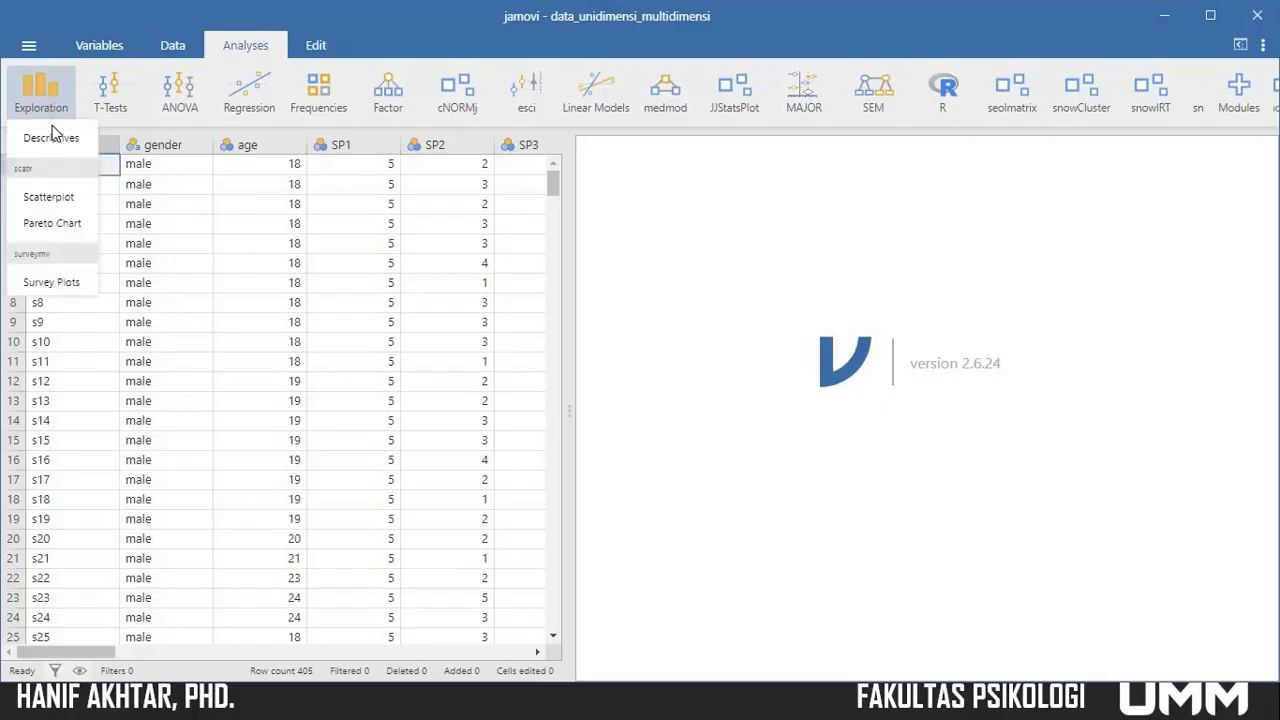
click(55, 139)
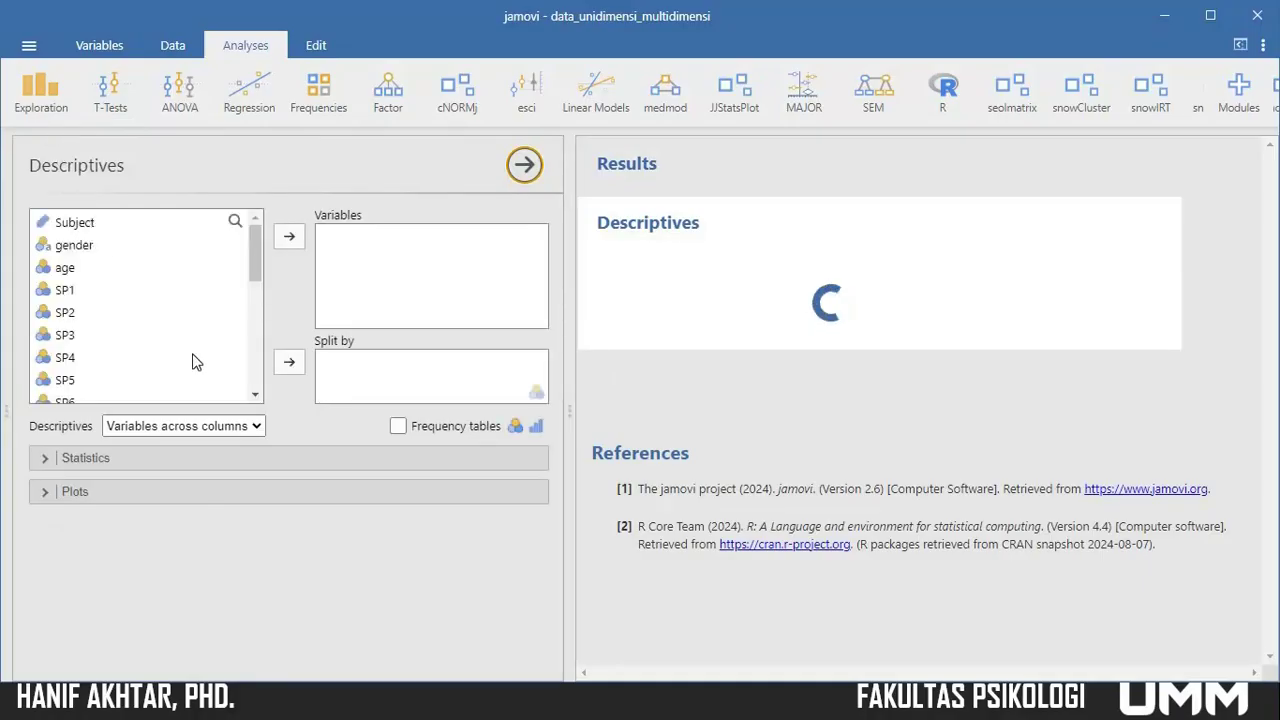
scroll(170, 360, down, 10)
click(115, 372)
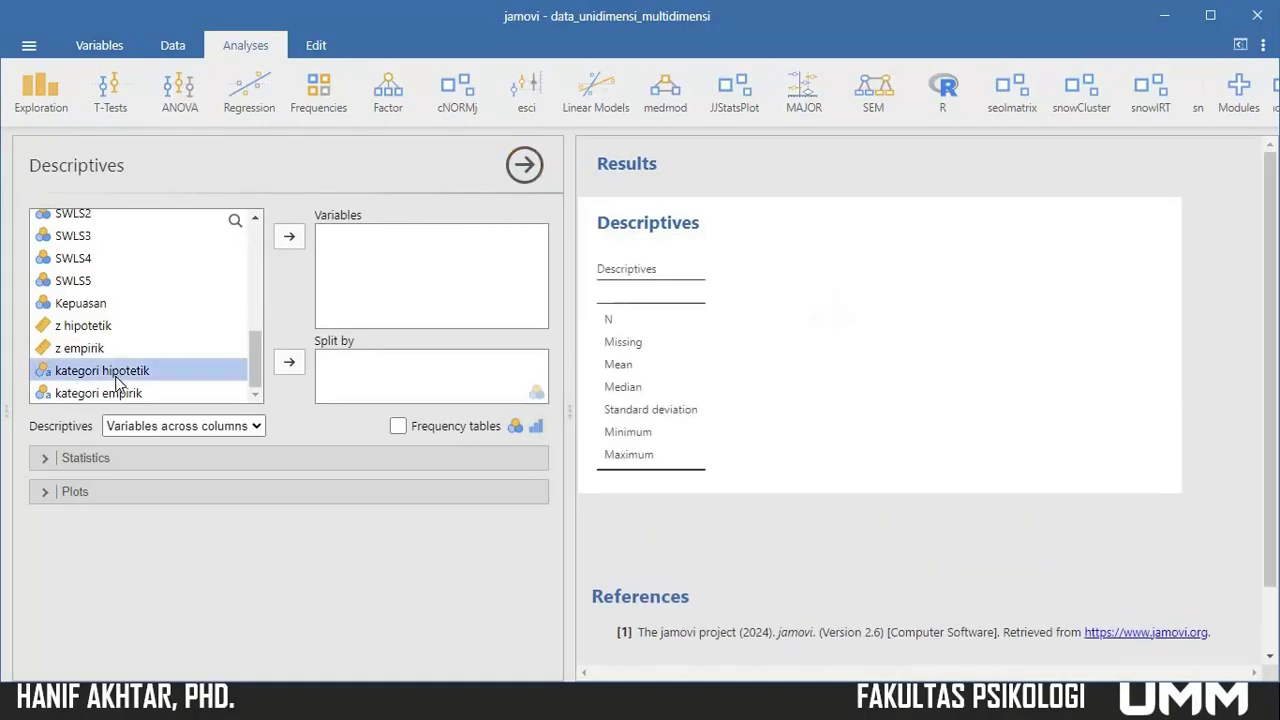
key(shift+Down)
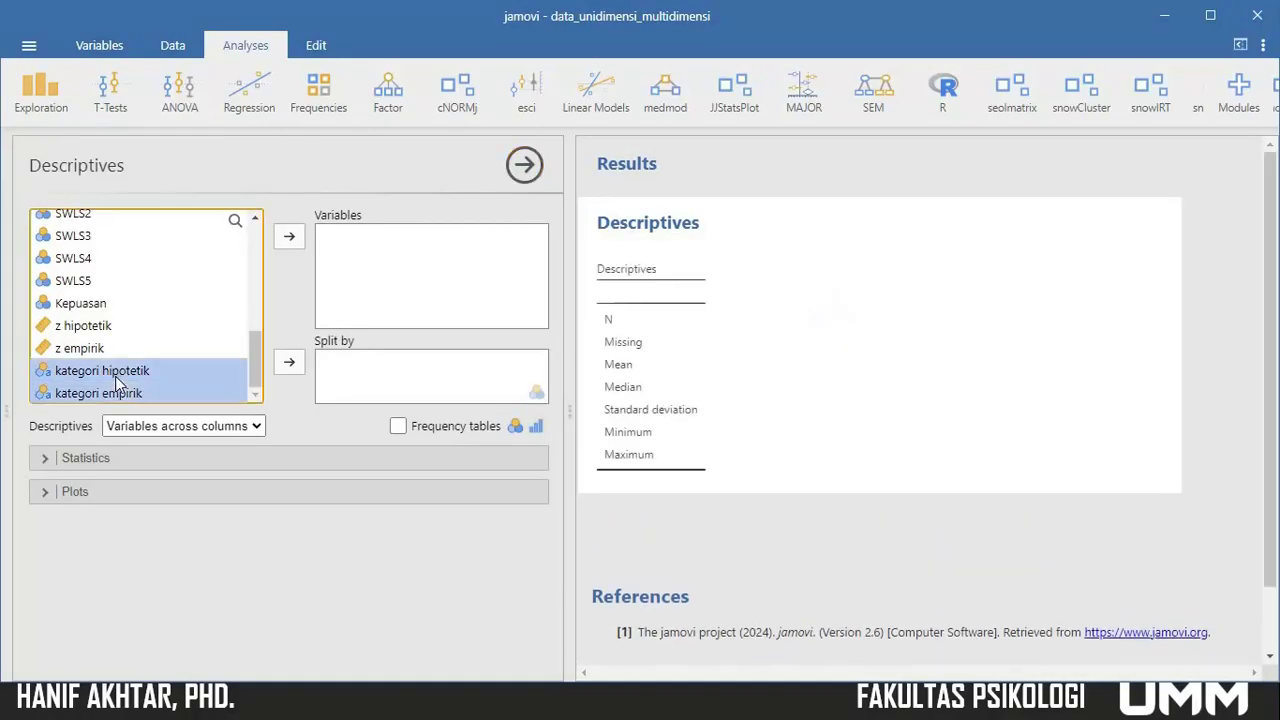
click(289, 237)
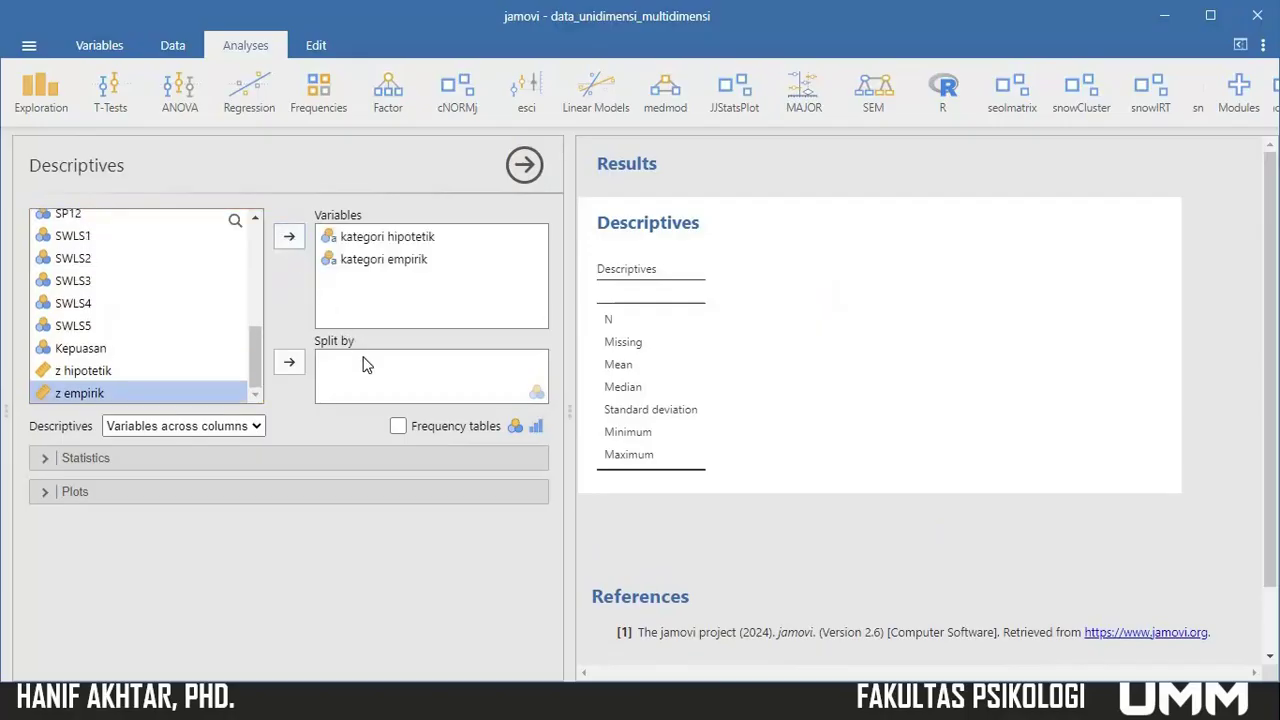
click(398, 428)
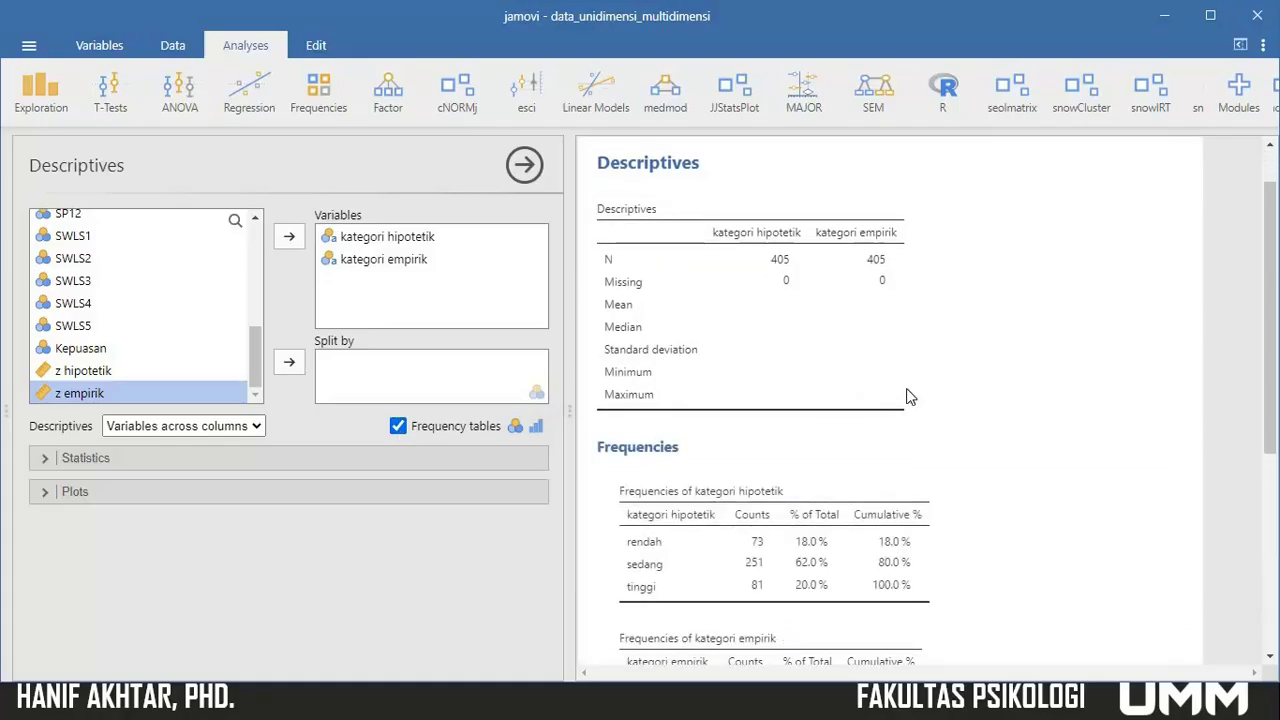
scroll(906, 395, down, 2)
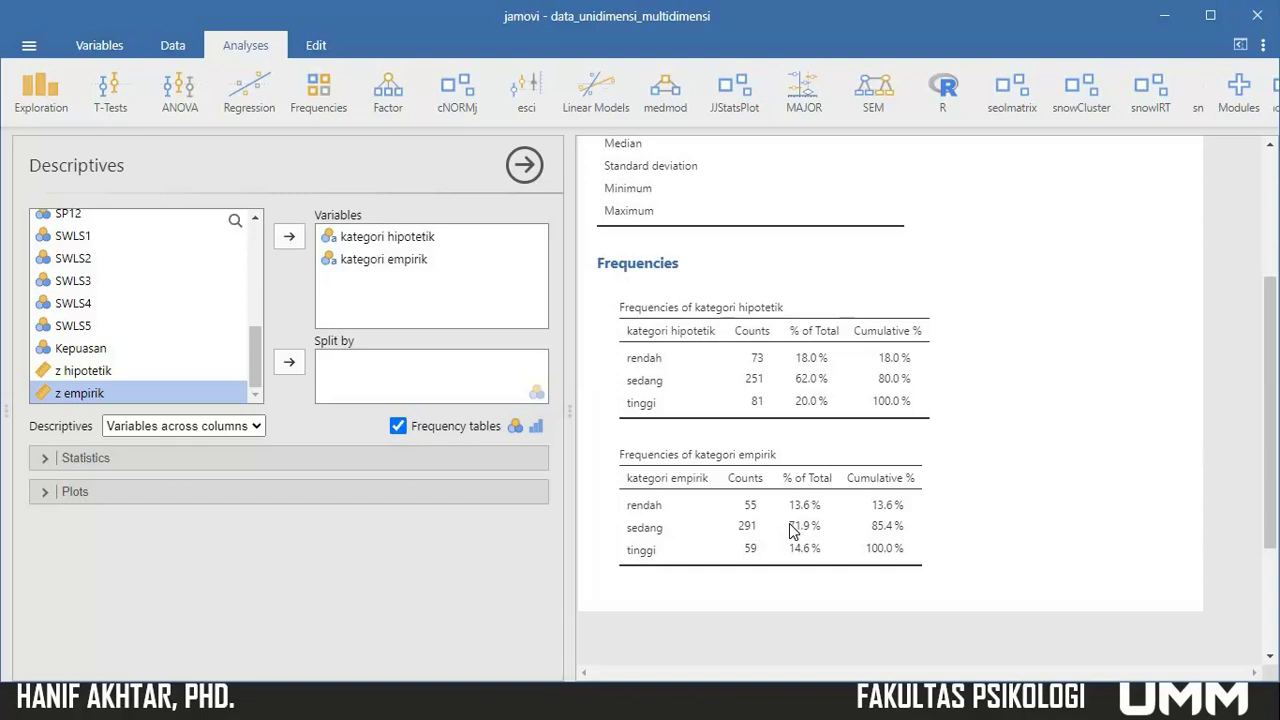
Switch back to the Excel workbook and inspect the z hipotetik formula in V5.
key(alt+Tab)
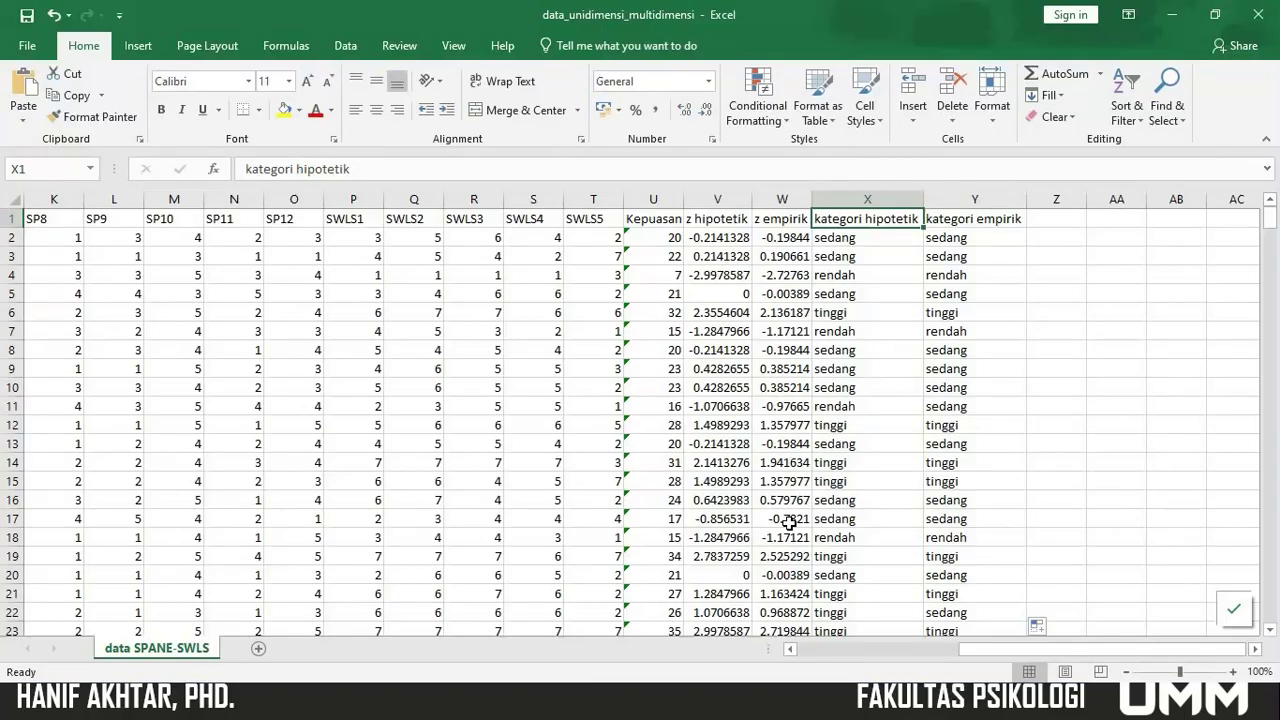
key(Left)
key(Left)
key(Down)
key(Down)
key(Down)
key(Down)
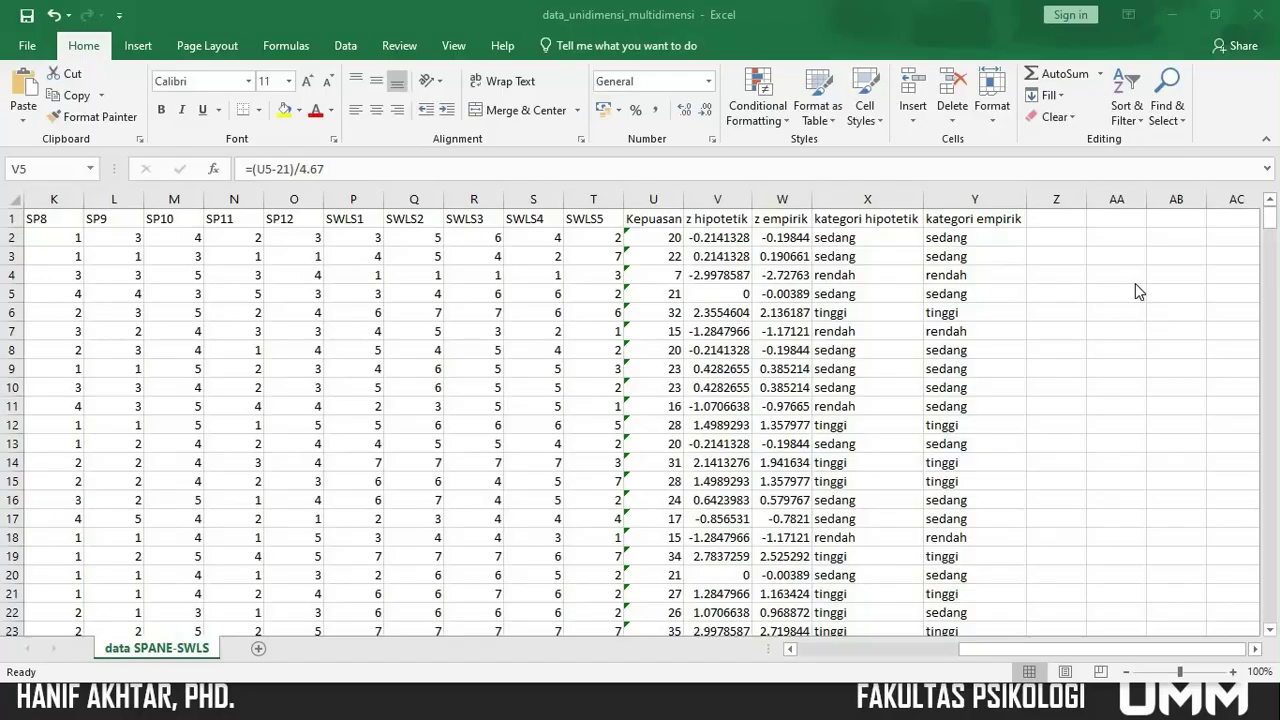
Add the column header "persentil" in Z1.
click(1057, 217)
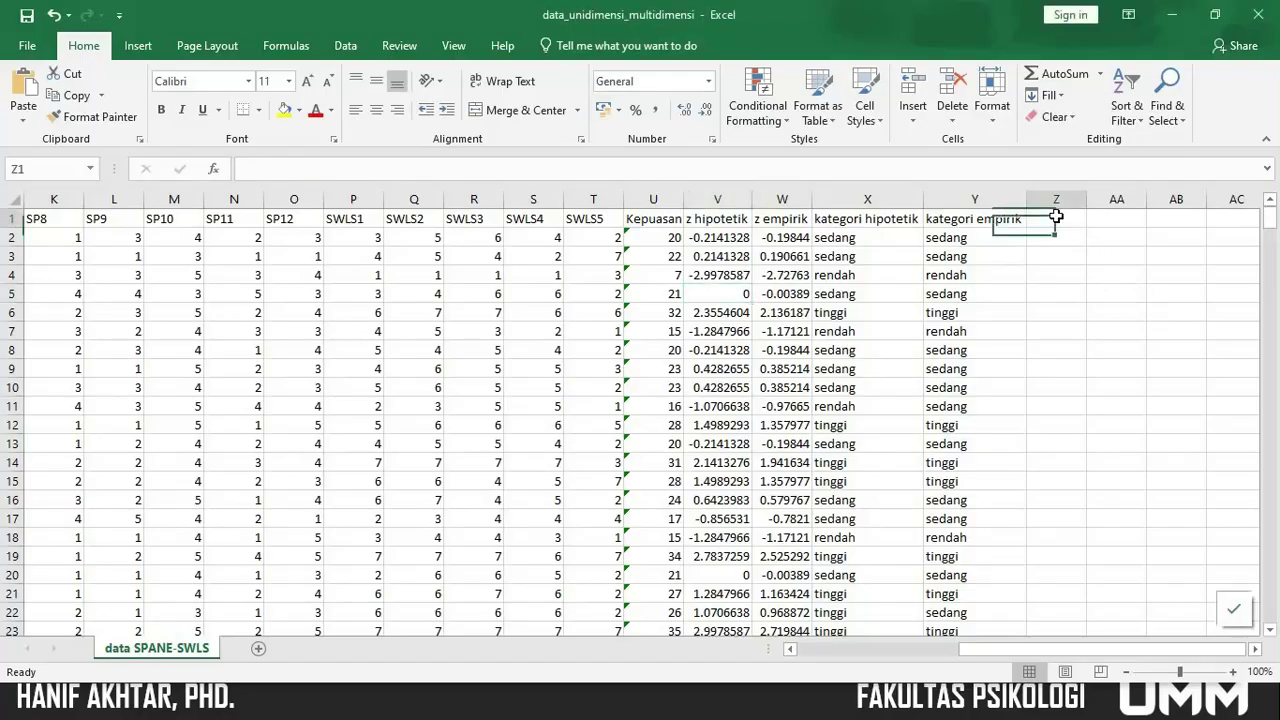
text(persentil)
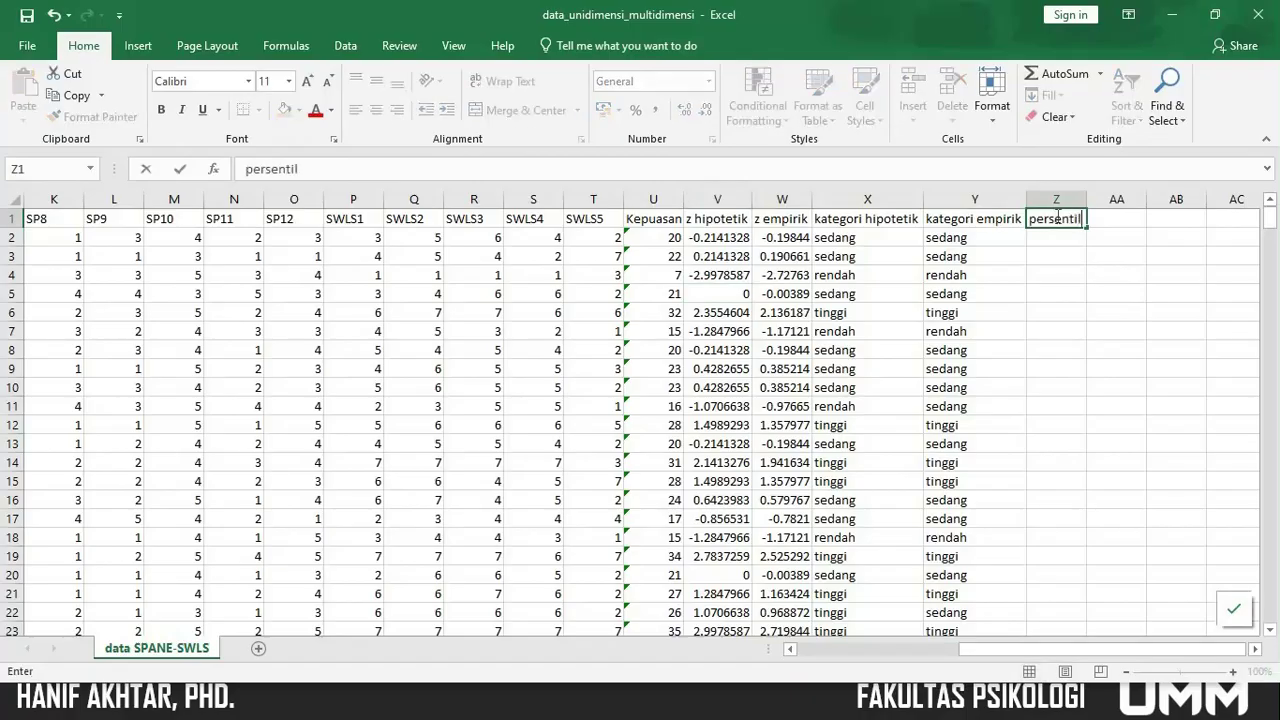
key(Return)
Calculate the percentile in Z2 with =NORM.S.DIST(W2,TRUE) and fill the formula down for all data rows.
text(=nor)
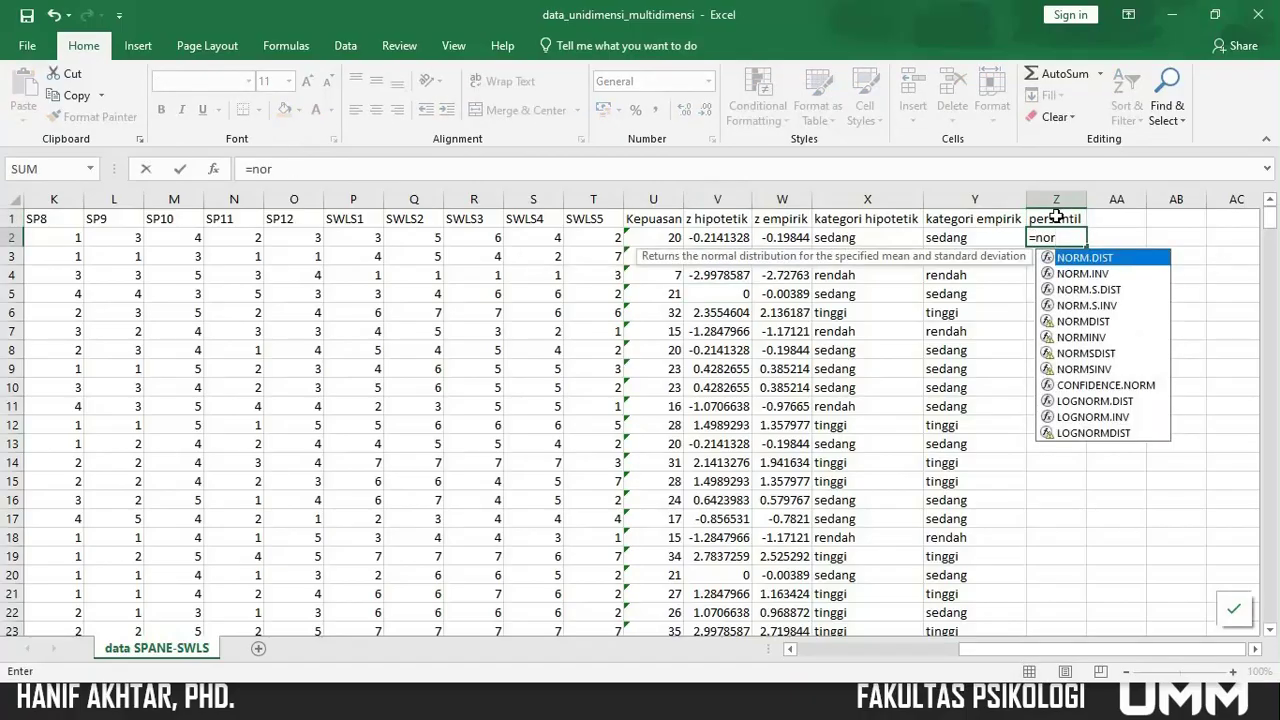
text(m)
click(1100, 290)
double_click(1100, 290)
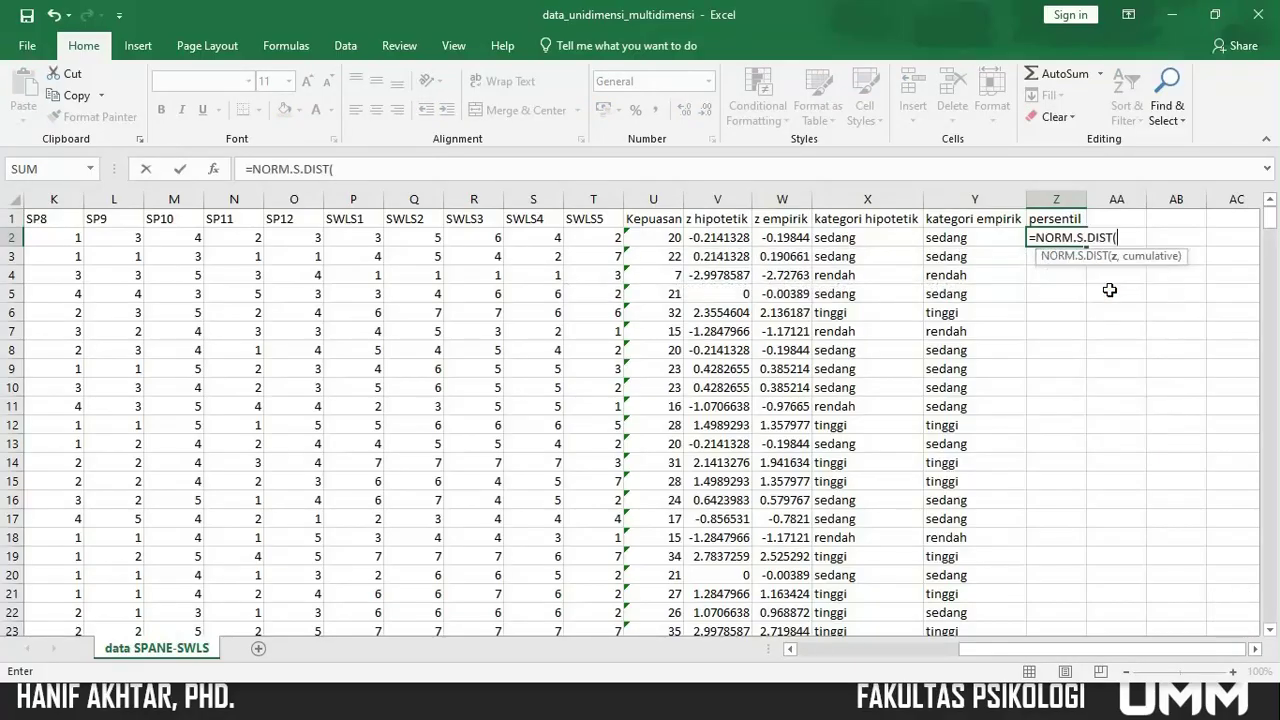
click(786, 237)
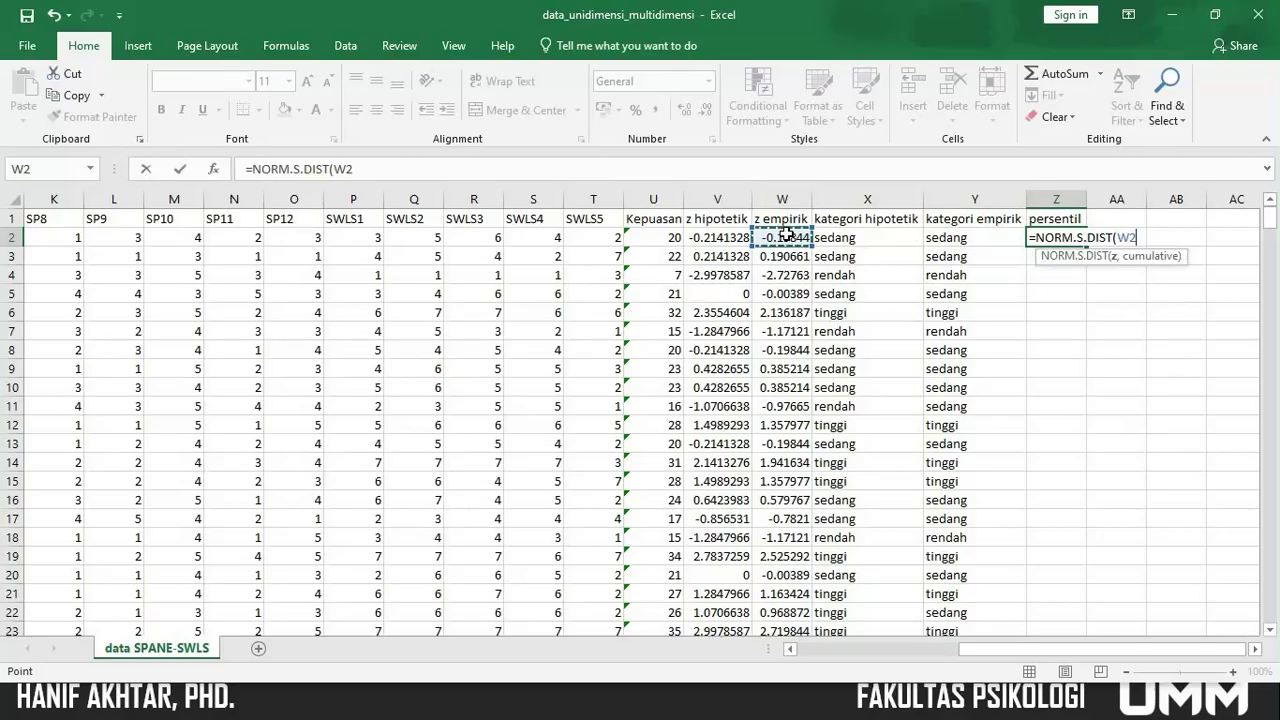
text(,true)
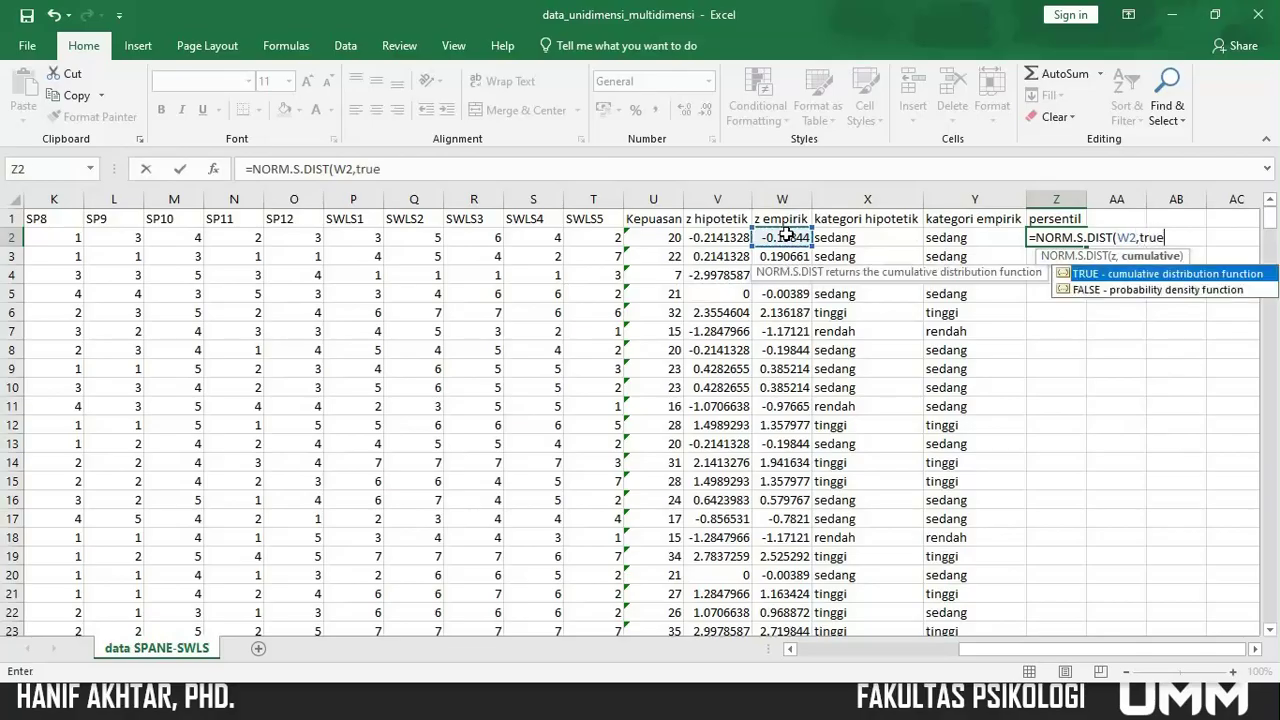
text())
key(Return)
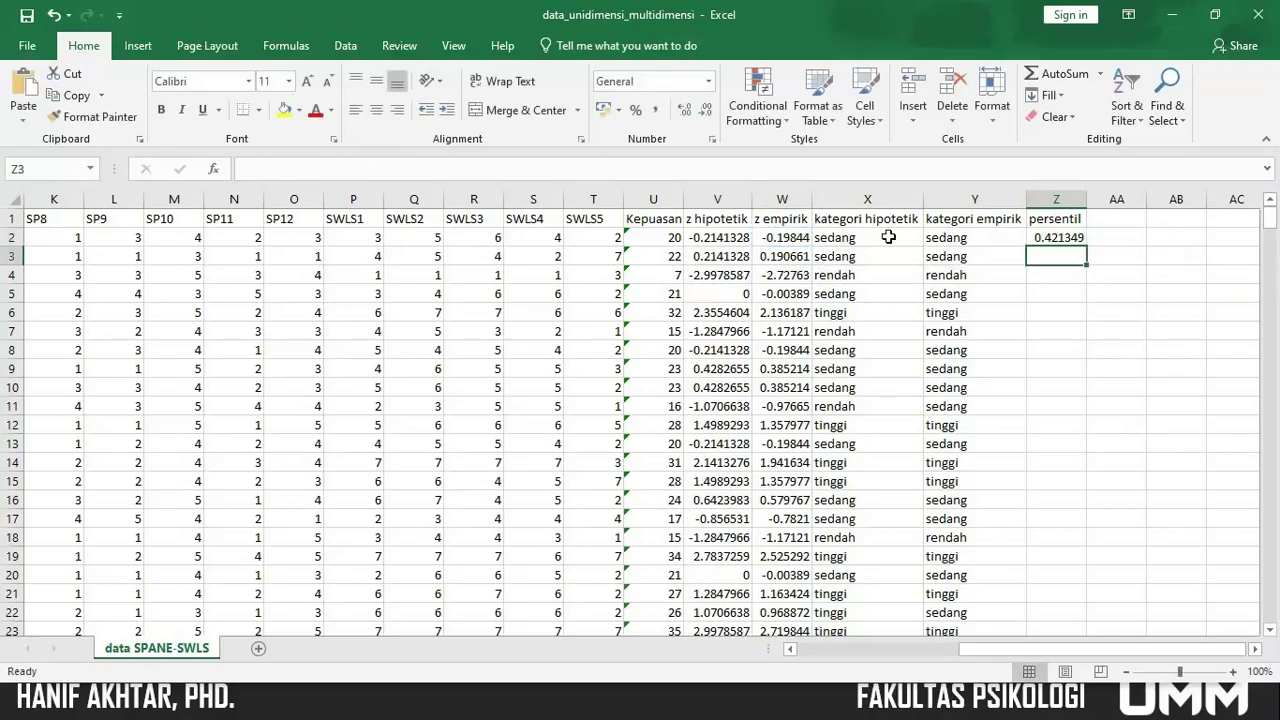
click(1040, 237)
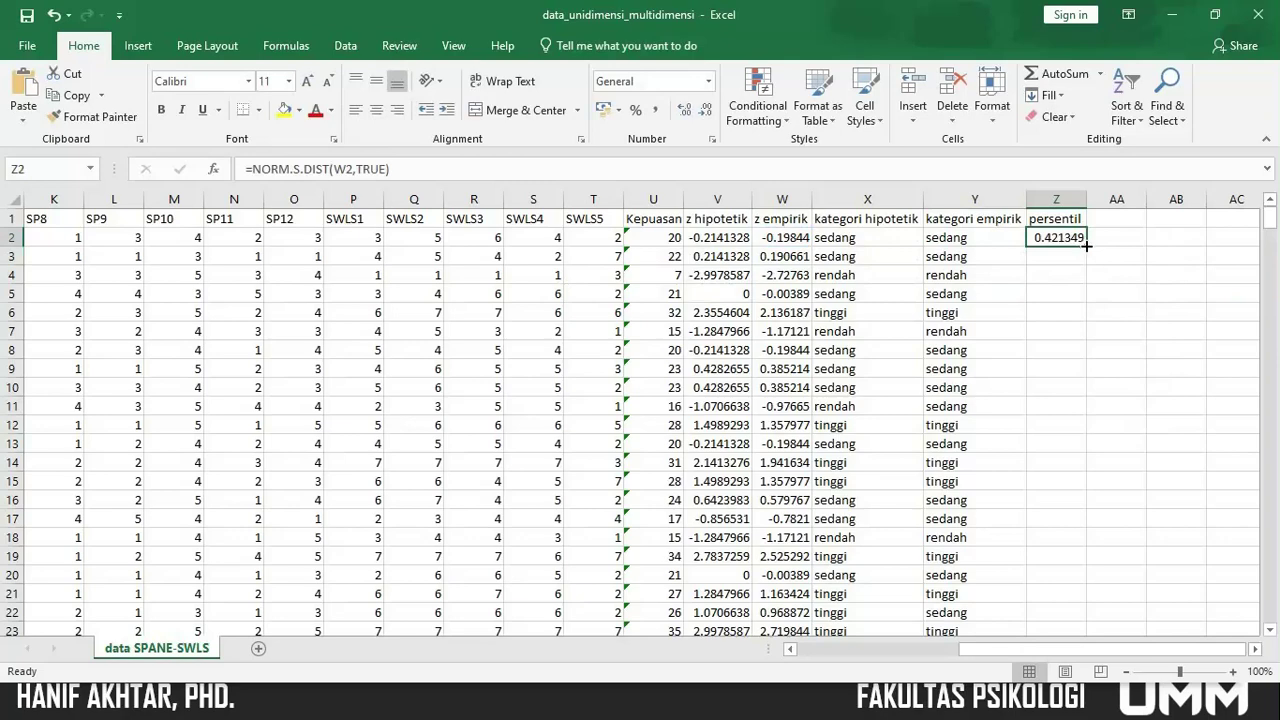
double_click(1086, 244)
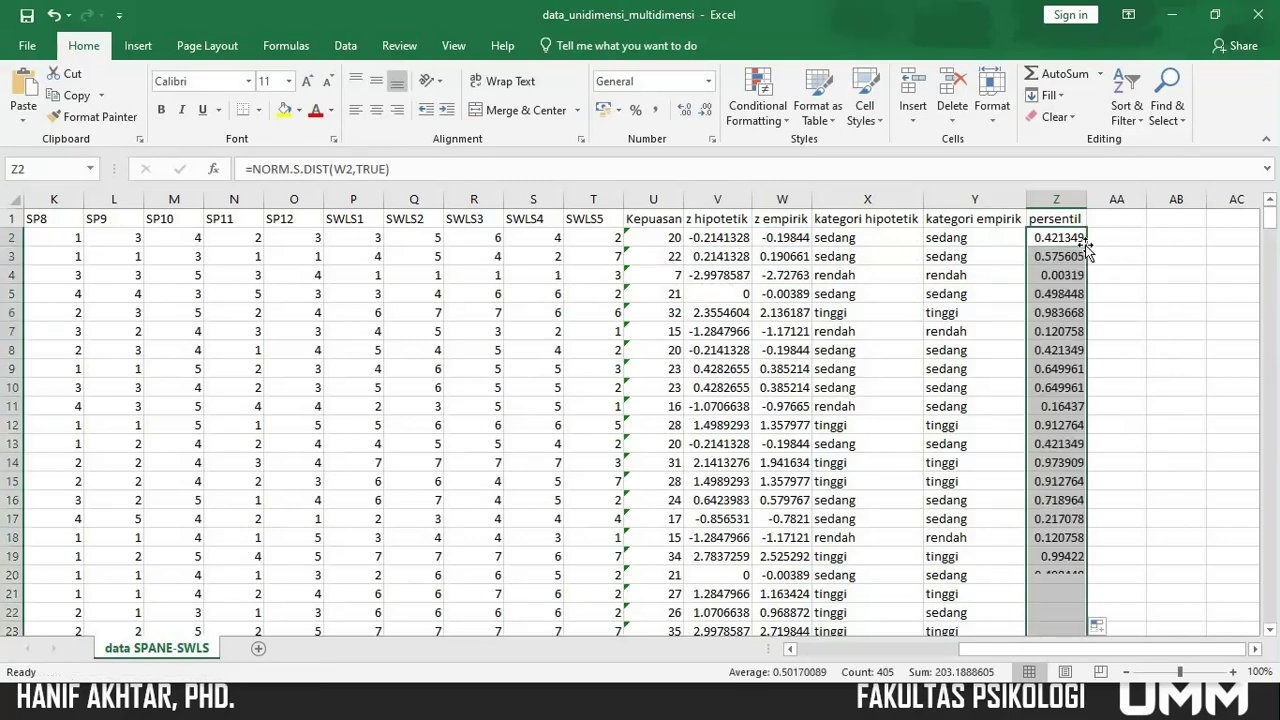
Review the first subject's row from the Kepuasan score through the z-scores and categories to the persentil value.
click(800, 235)
key(ctrl+Left)
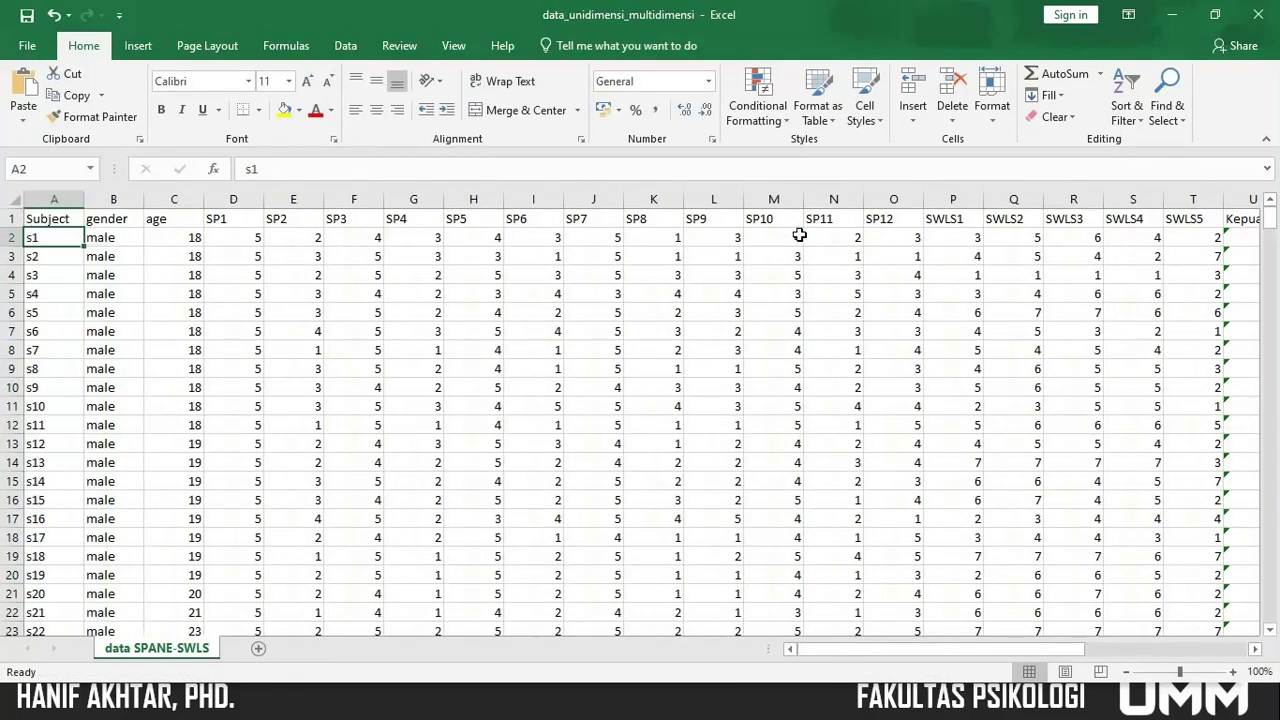
key(ctrl+Right)
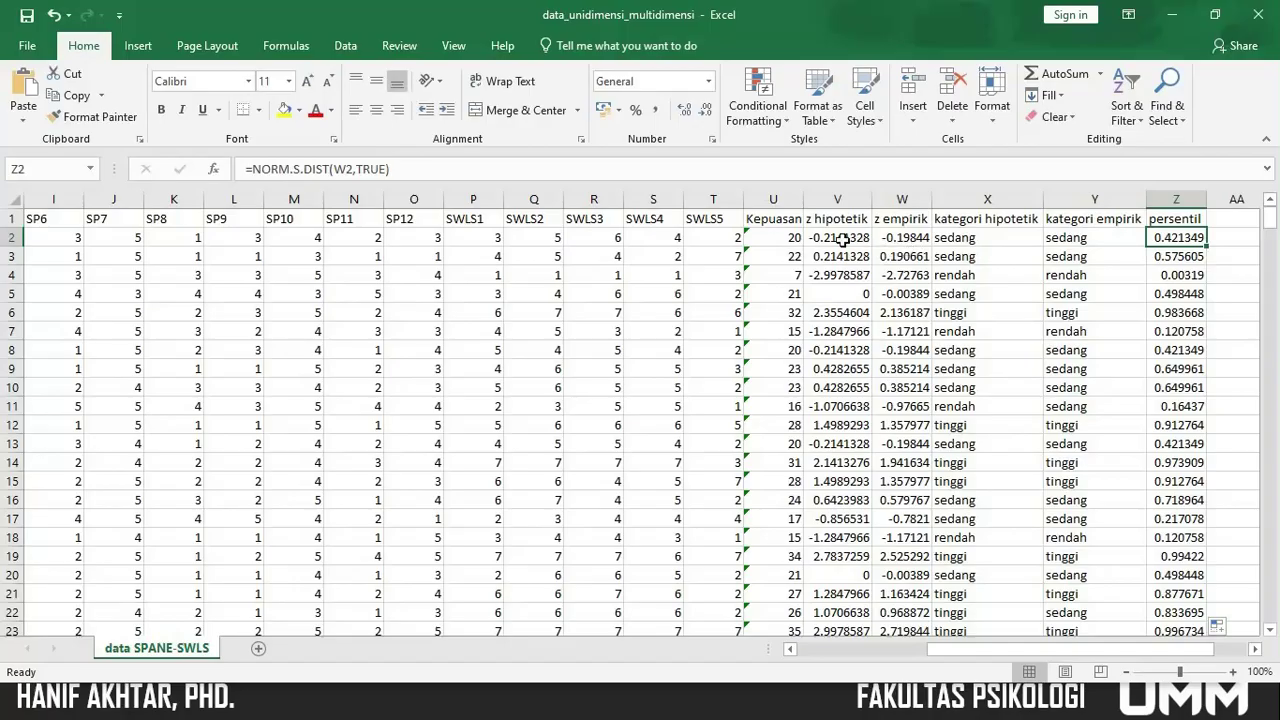
click(786, 237)
key(Right)
key(Right)
key(Right)
key(Right)
key(Right)
key(Right)
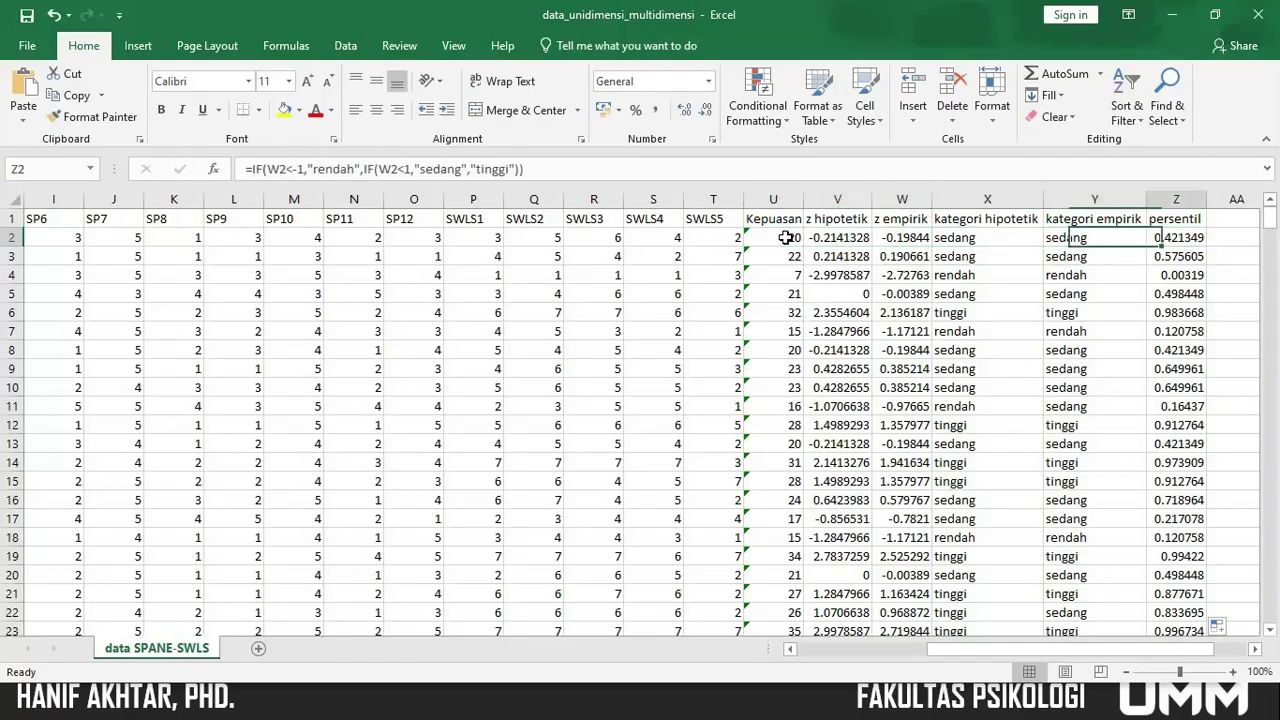
key(Left)
key(Left)
key(Left)
key(Left)
key(Left)
key(Left)
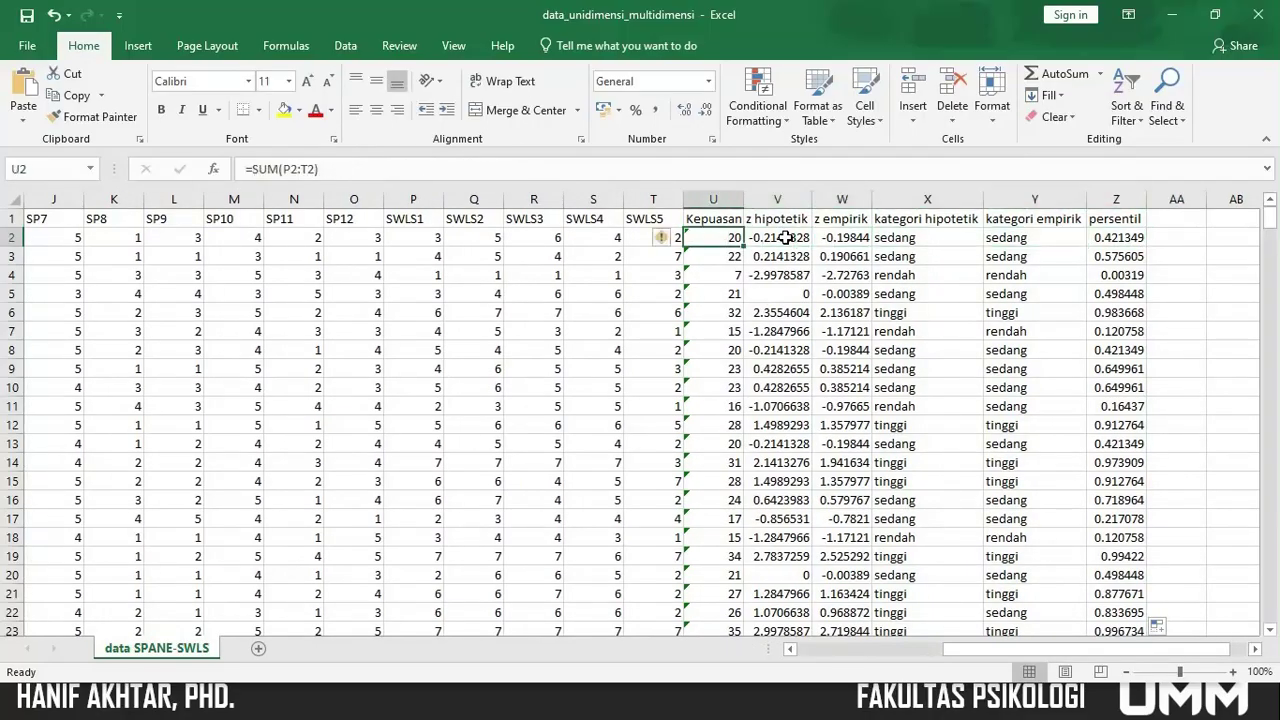
click(1130, 240)
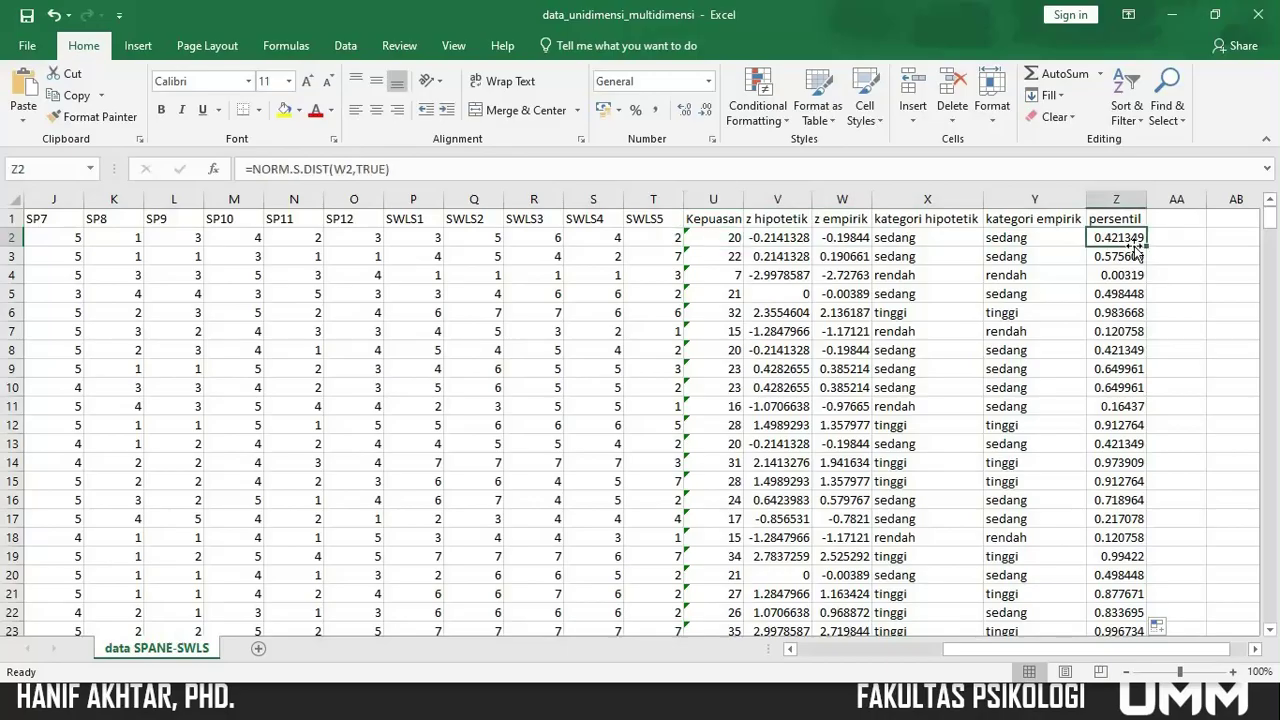